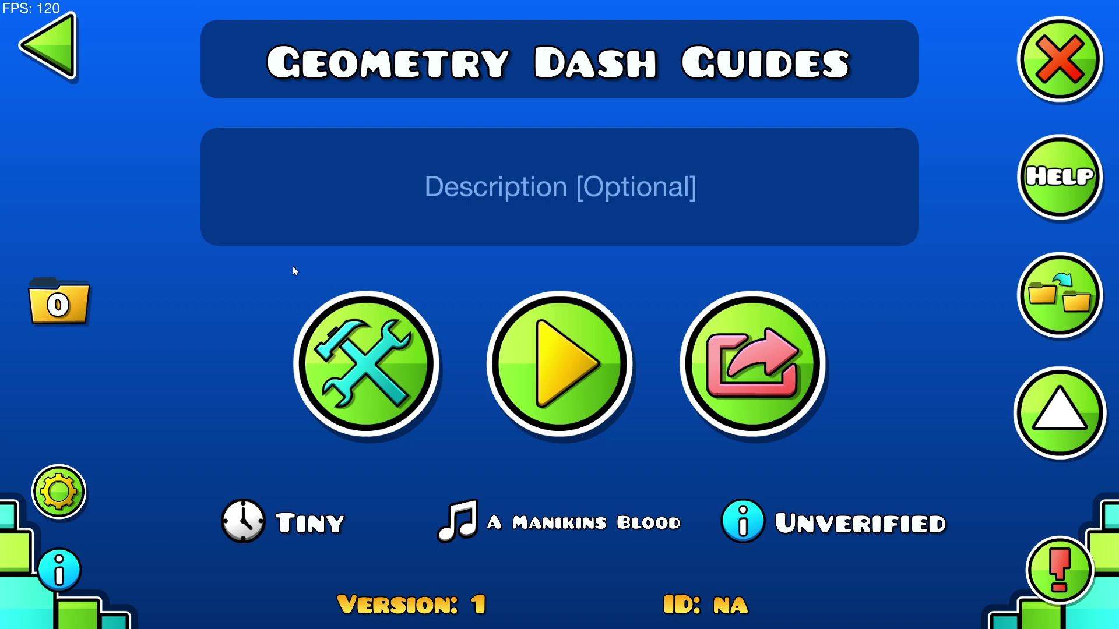
Open the Geometry Dash Guides level's editor from its level page
left_click(313, 366)
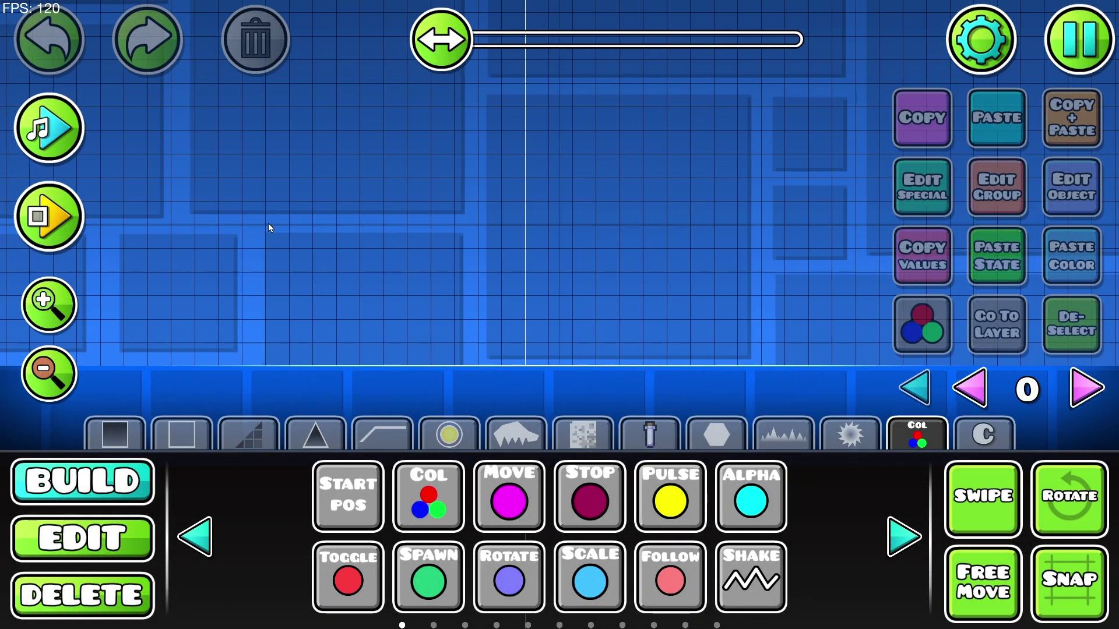
Place a colour trigger on the empty grid
left_click_drag(268, 224, 199, 237)
left_click(416, 494)
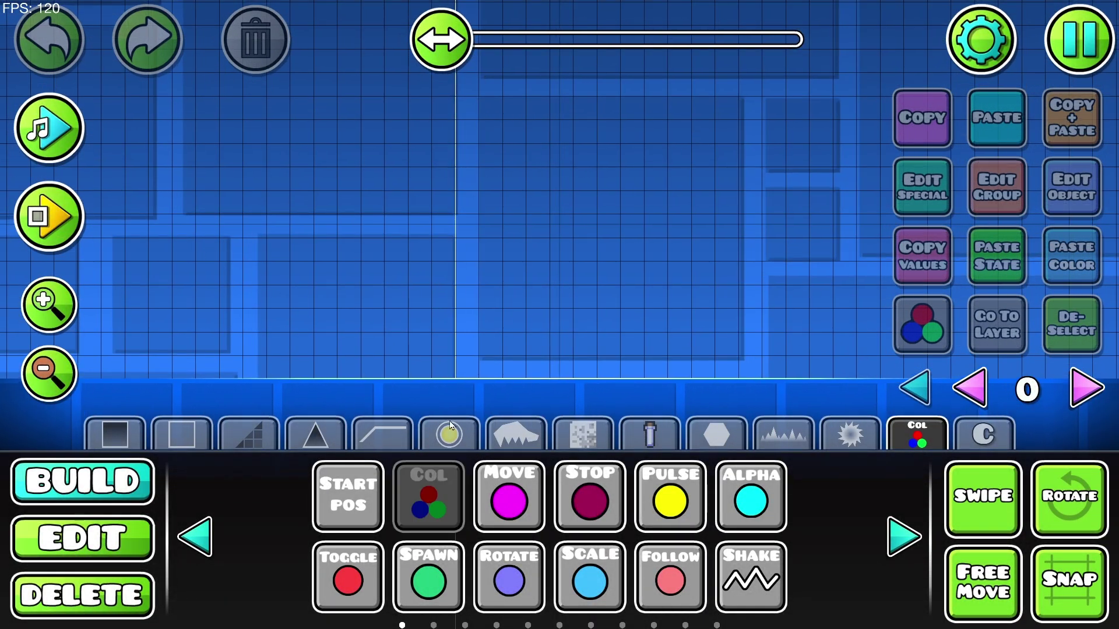
left_click(465, 302)
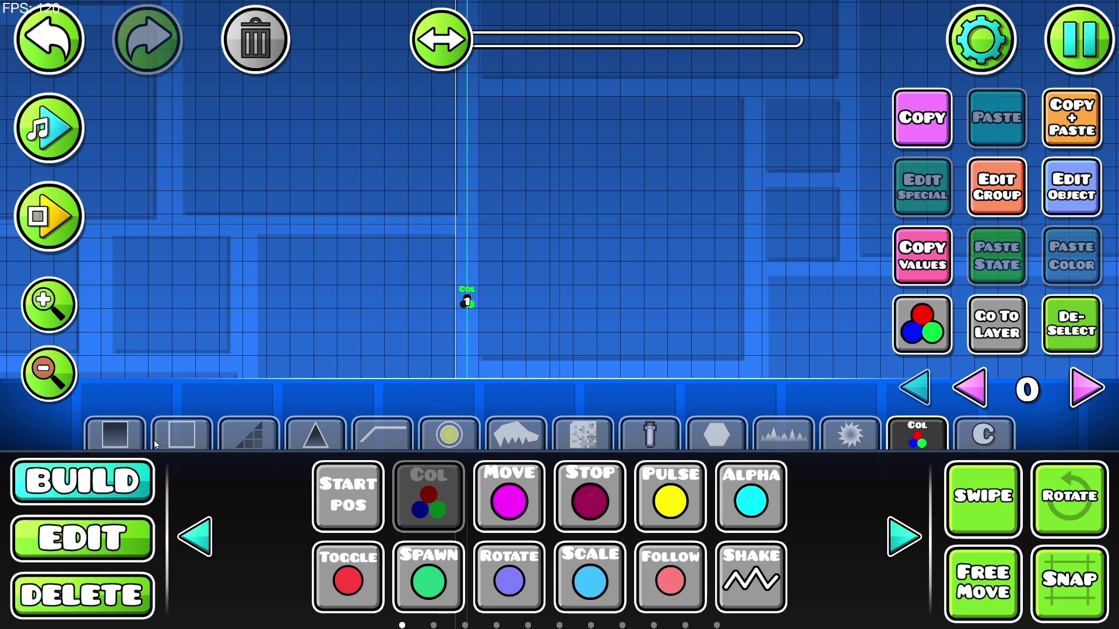
Place a basic spike right of the trigger, deselect it, and enter edit mode
left_click(119, 438)
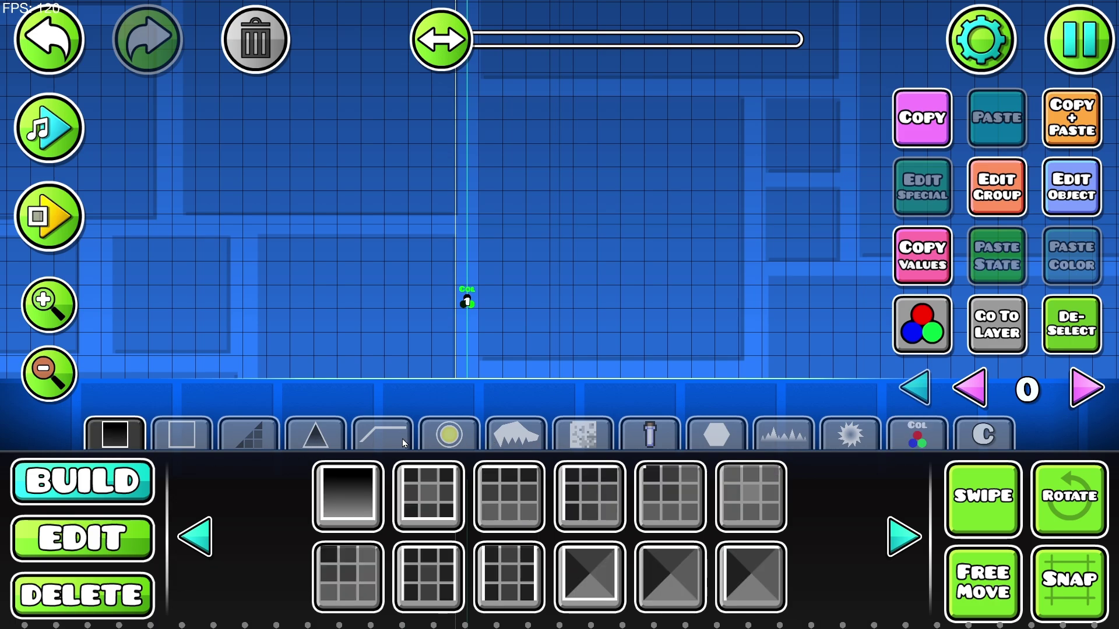
left_click(316, 439)
left_click(650, 503)
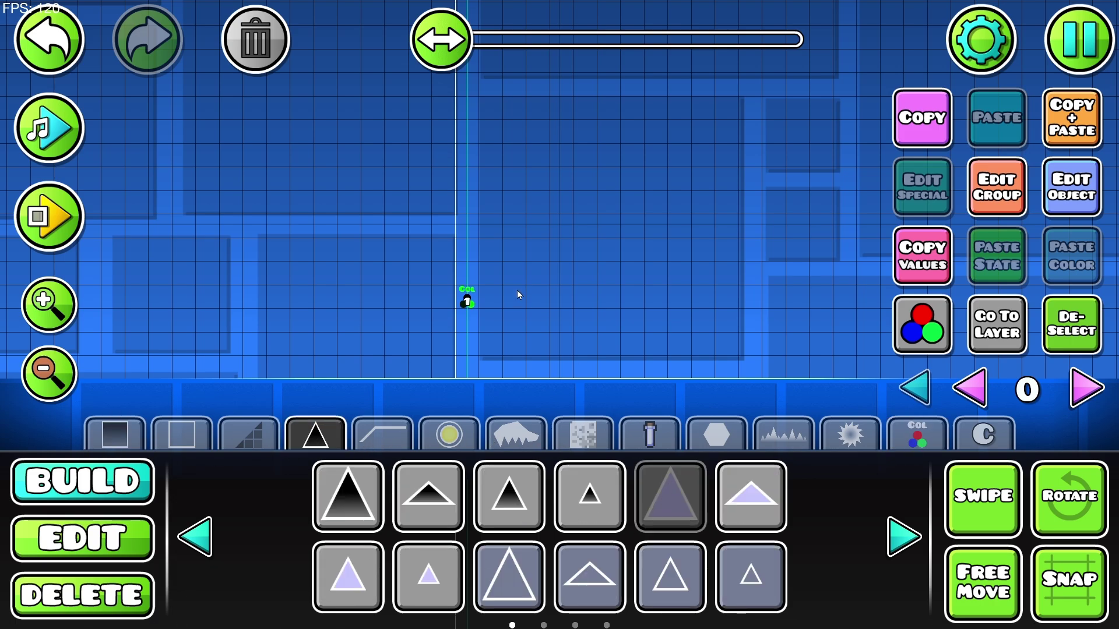
left_click(537, 299)
left_click(1098, 341)
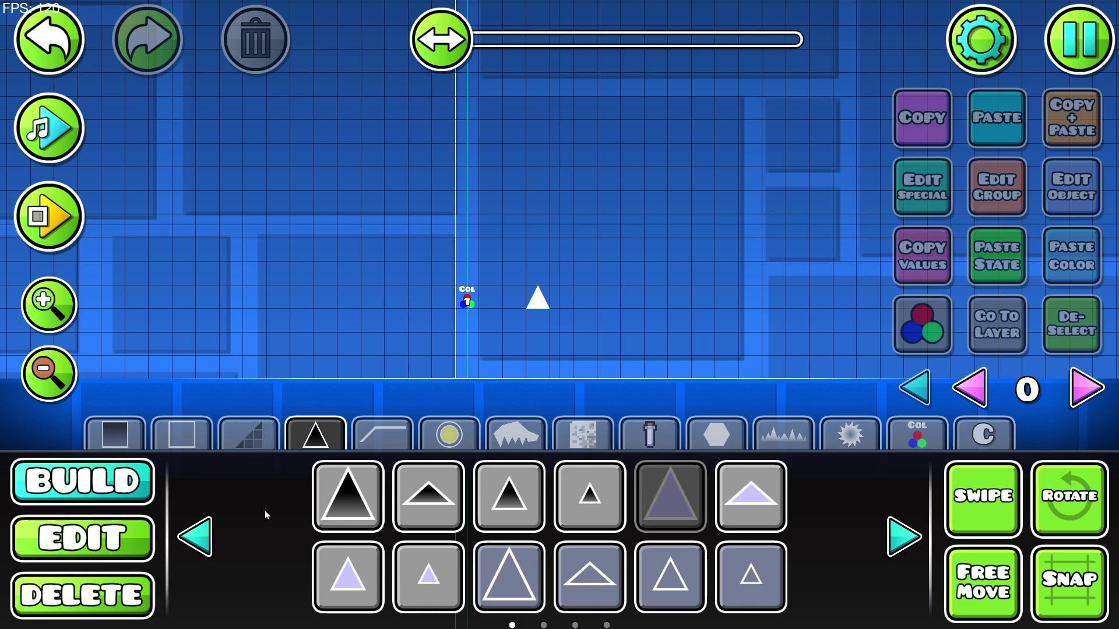
left_click(108, 543)
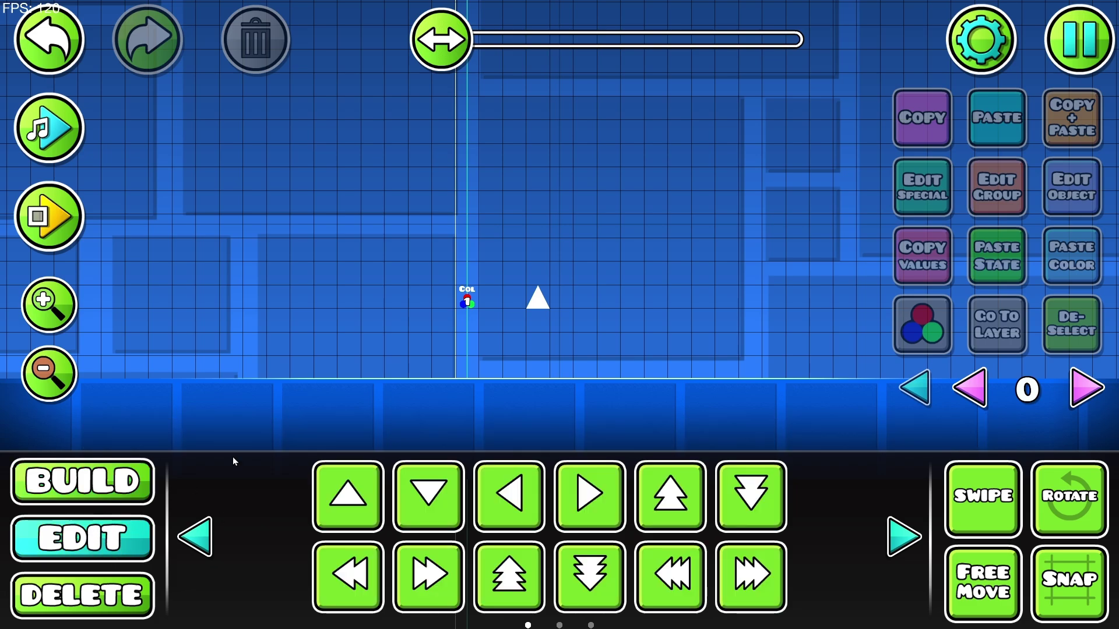
Select the colour trigger and set its target channel to Obj
left_click(466, 304)
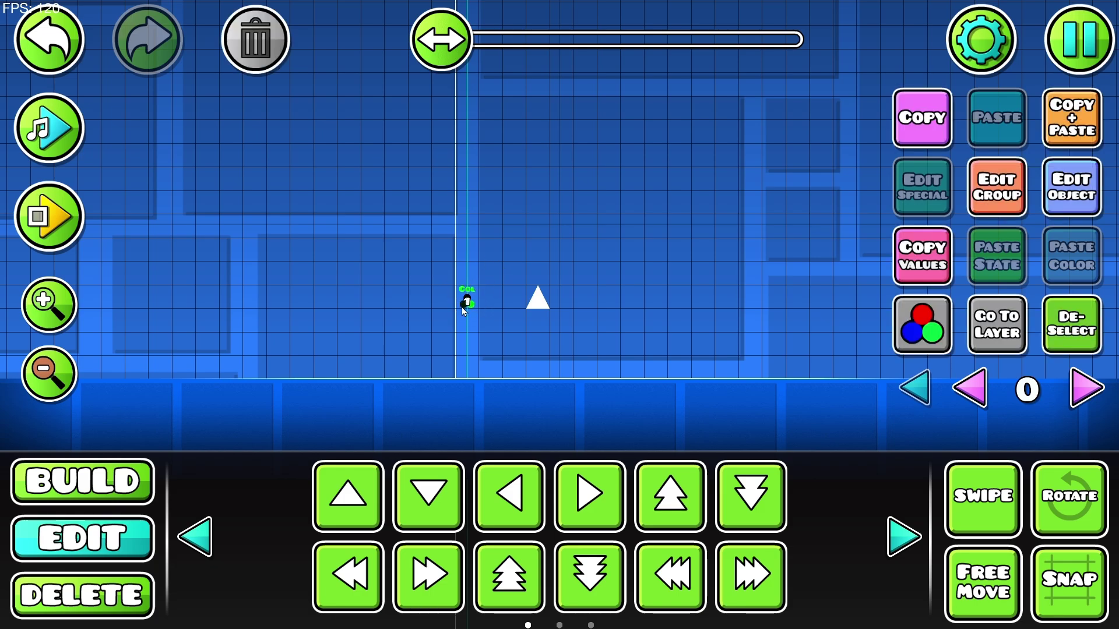
left_click(1074, 195)
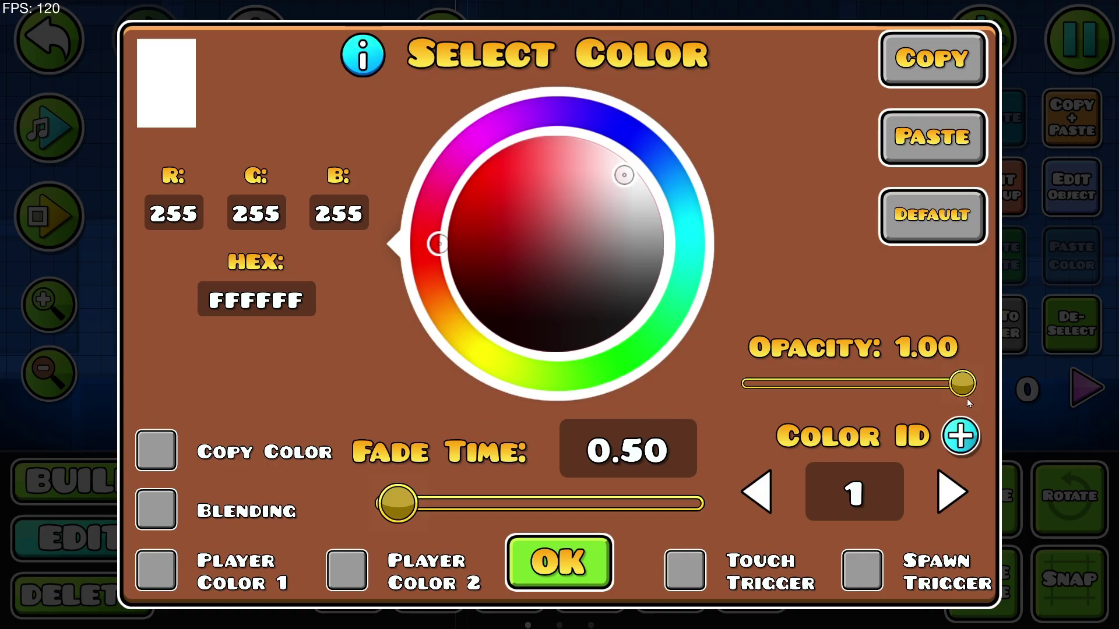
left_click(961, 437)
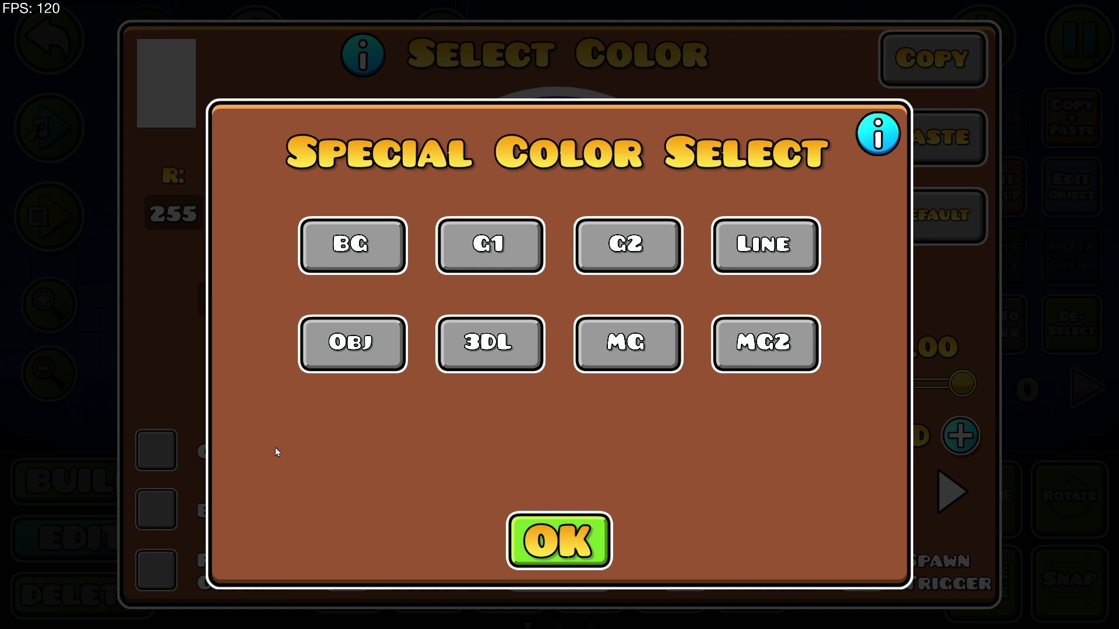
left_click(362, 342)
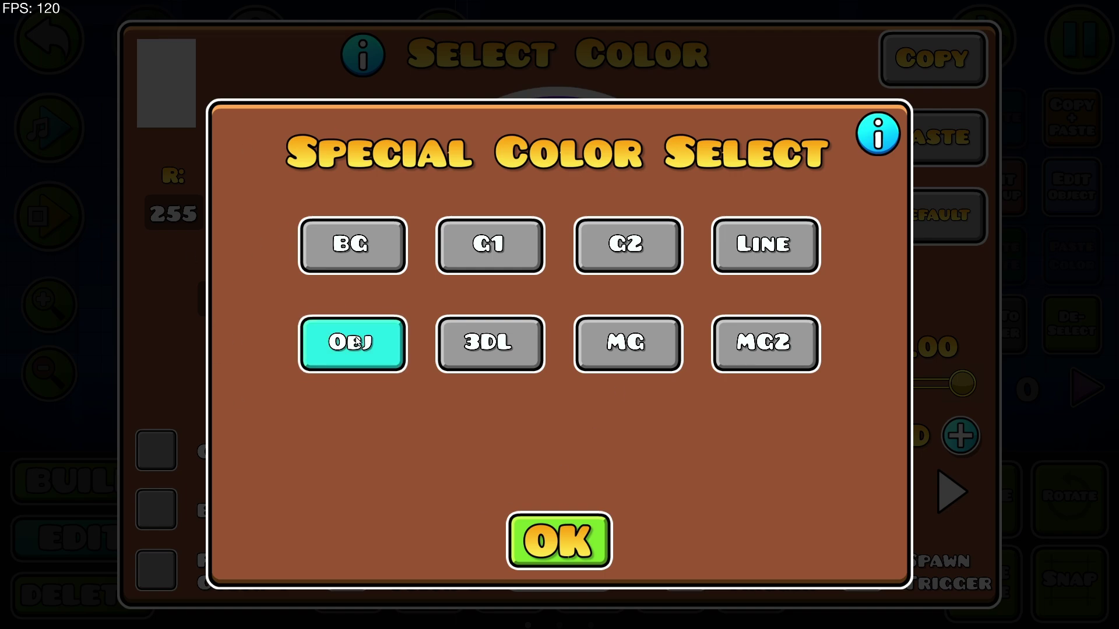
left_click(522, 527)
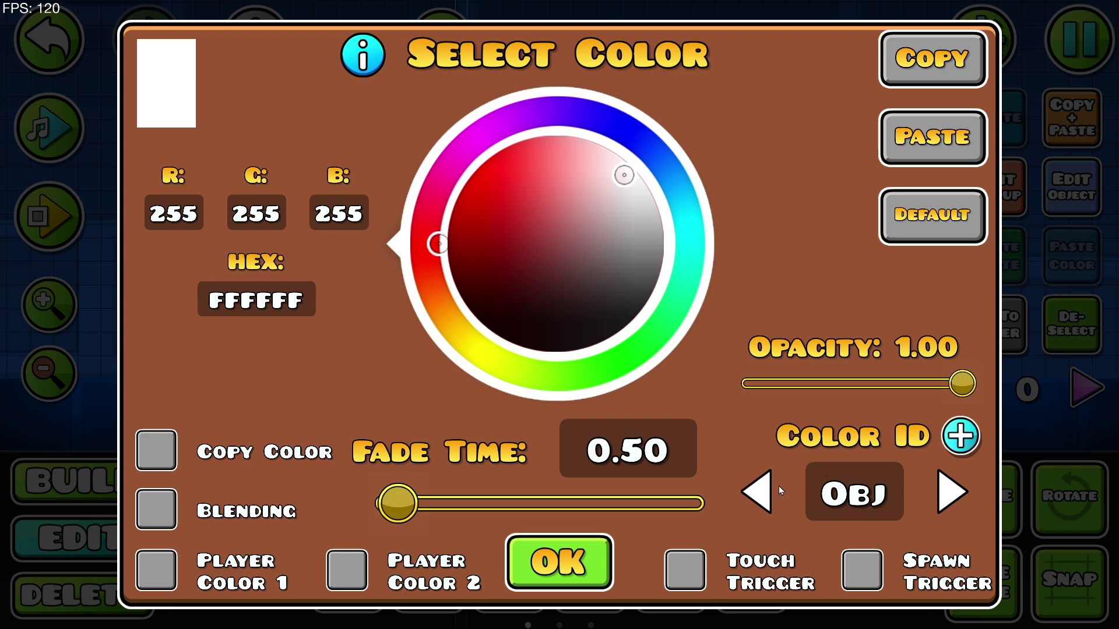
left_click(951, 492)
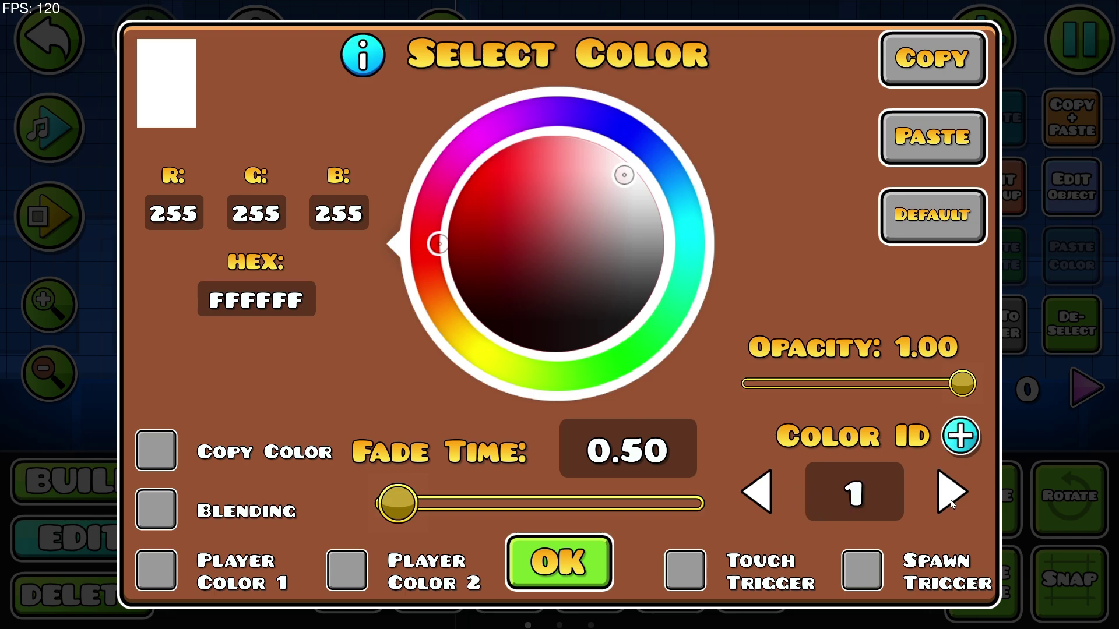
left_click(951, 493)
left_click(759, 491)
Reconfirm the Obj channel and set bright red E50000 with a fade of about 2.9 seconds
left_click(969, 447)
left_click(352, 245)
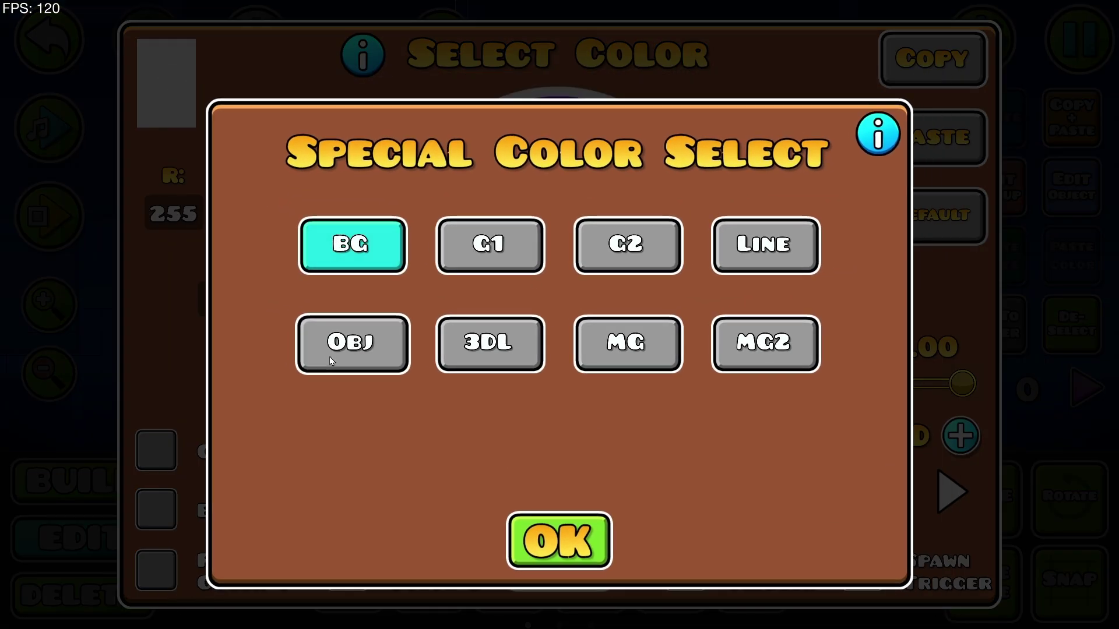
left_click(350, 343)
left_click(526, 539)
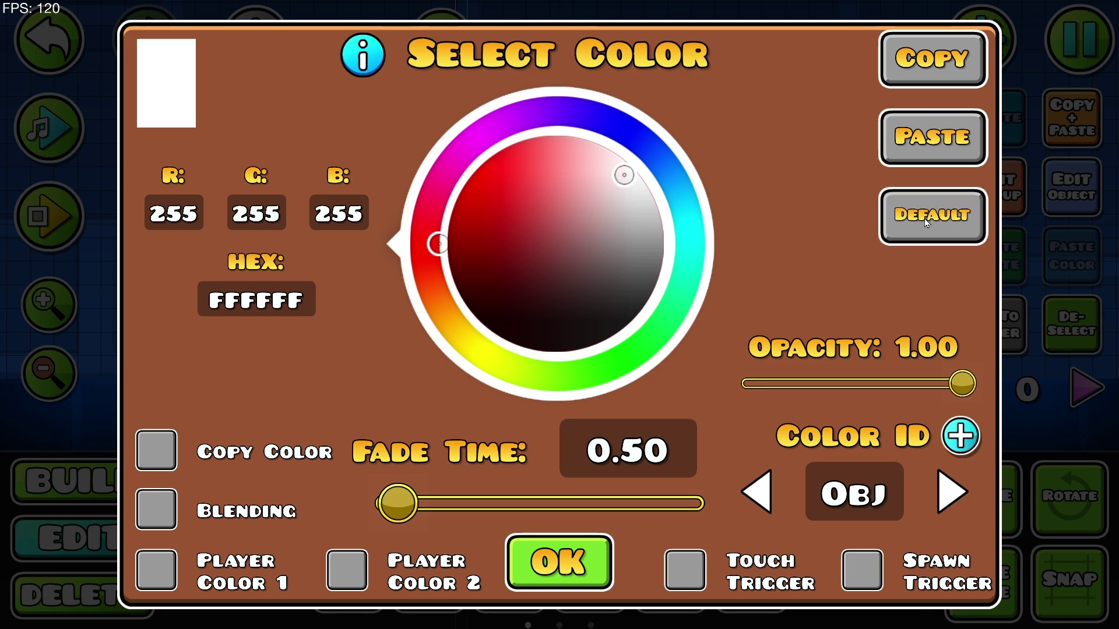
left_click_drag(510, 146, 432, 166)
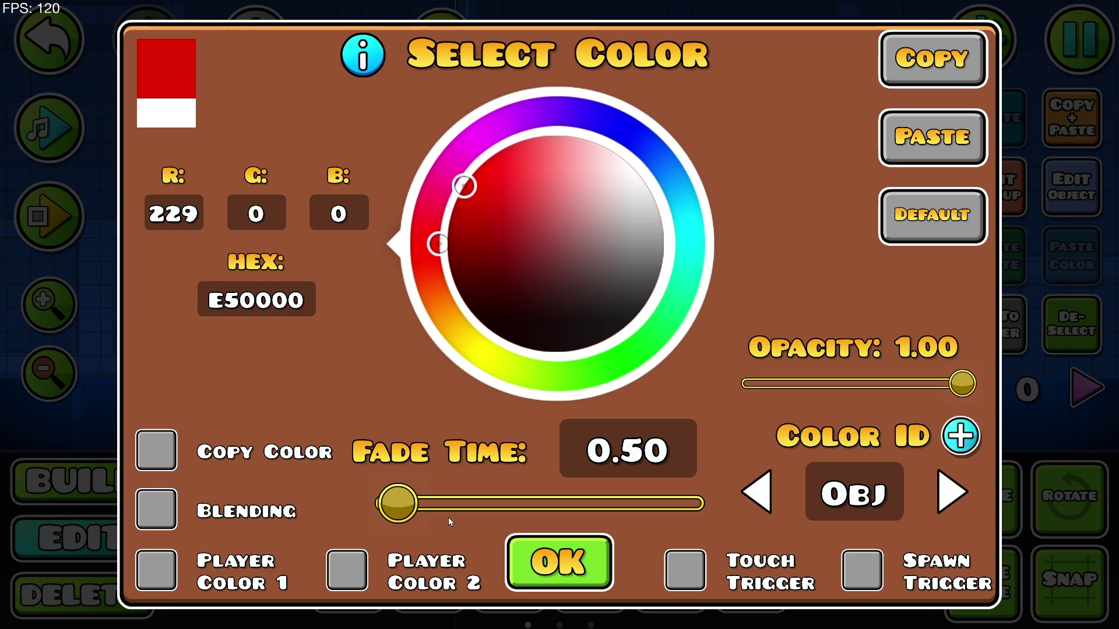
left_click(473, 505)
Playtest, nudge the spike farther right, and playtest again, jumping the cube over it
left_click(574, 550)
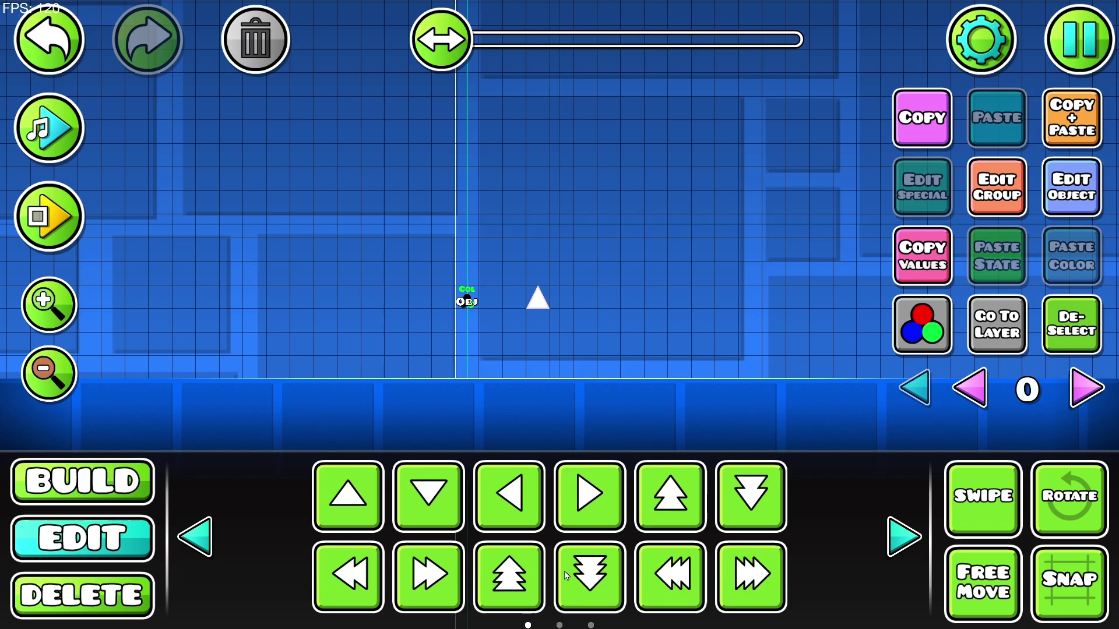
key("Return")
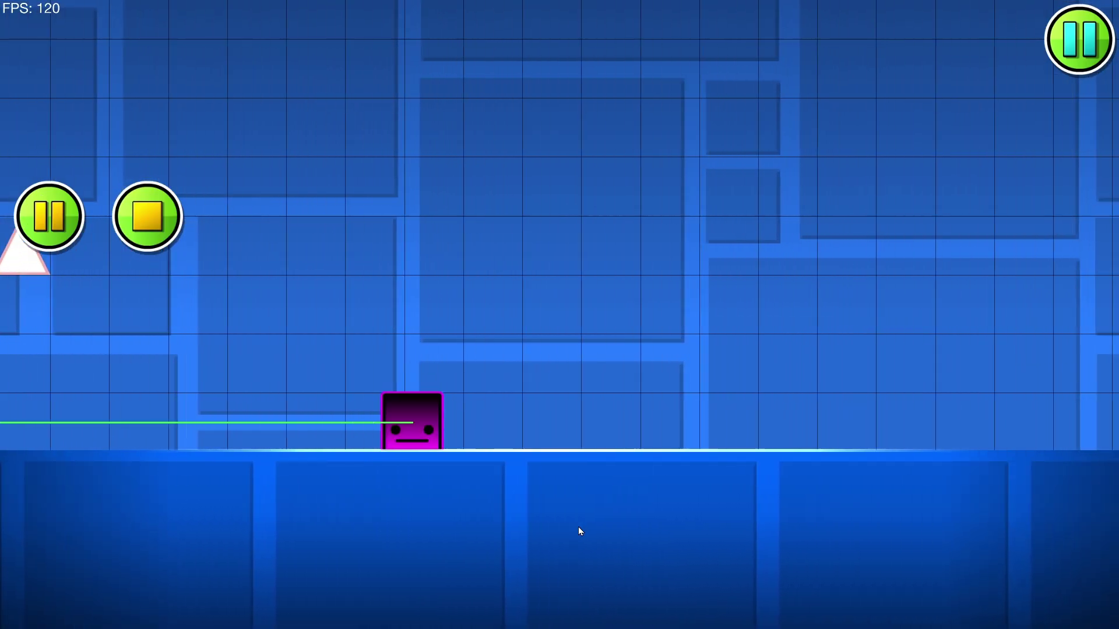
key("Return")
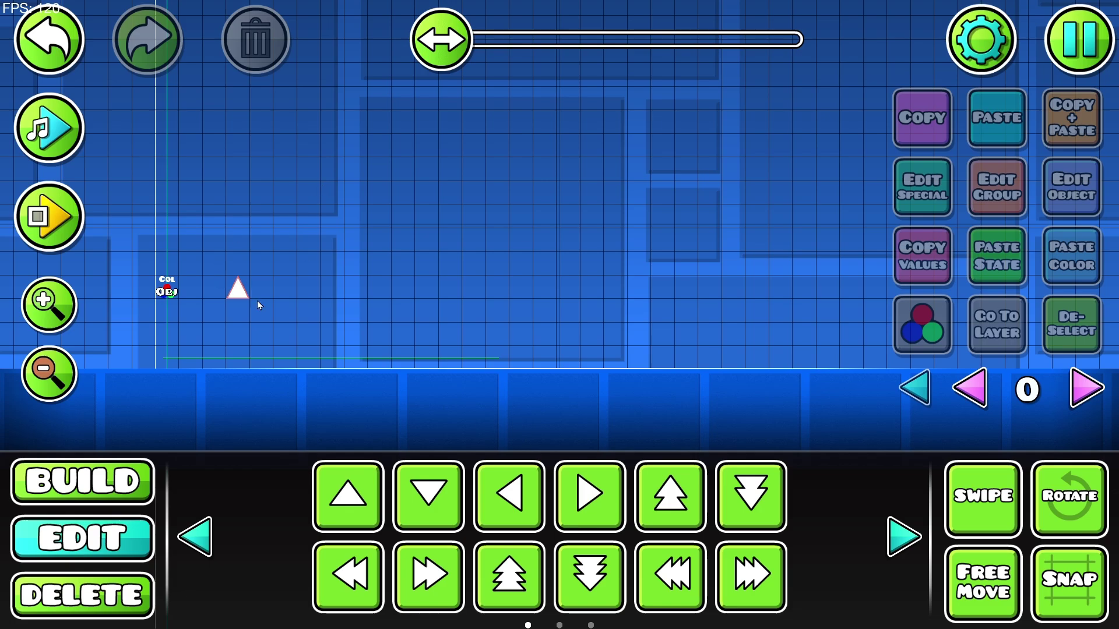
key("d")
key("d")
key("d")
key("d")
key("d")
key("d")
key("d")
key("d")
key("d")
key("d")
key("d")
key("d")
key("d")
key("d")
key("d")
key("d")
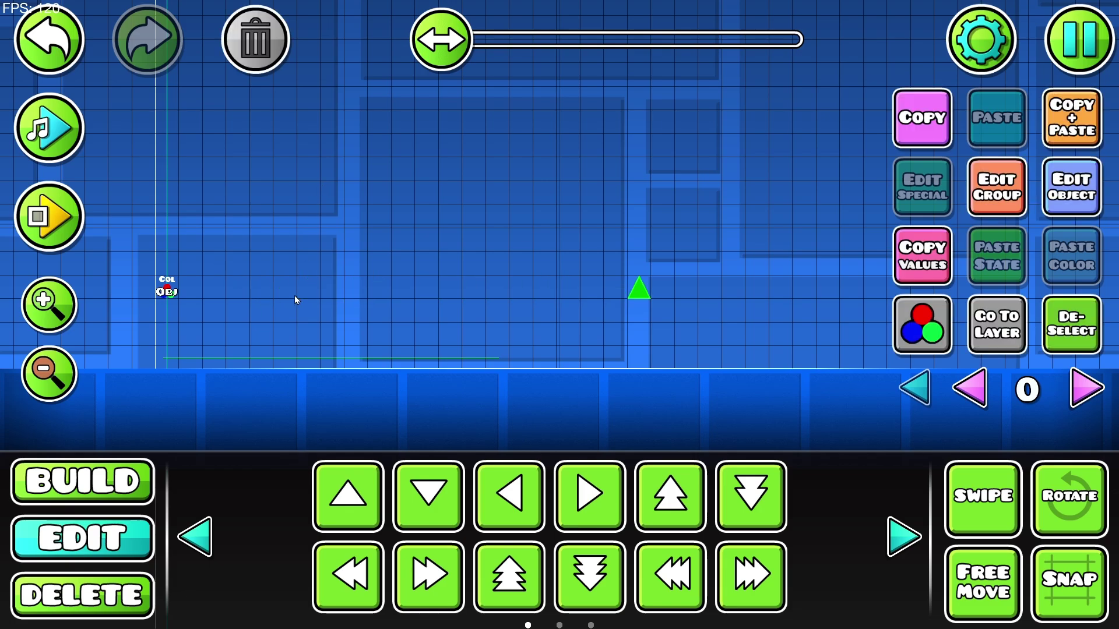
key("Return")
left_click(509, 226)
left_click(510, 226)
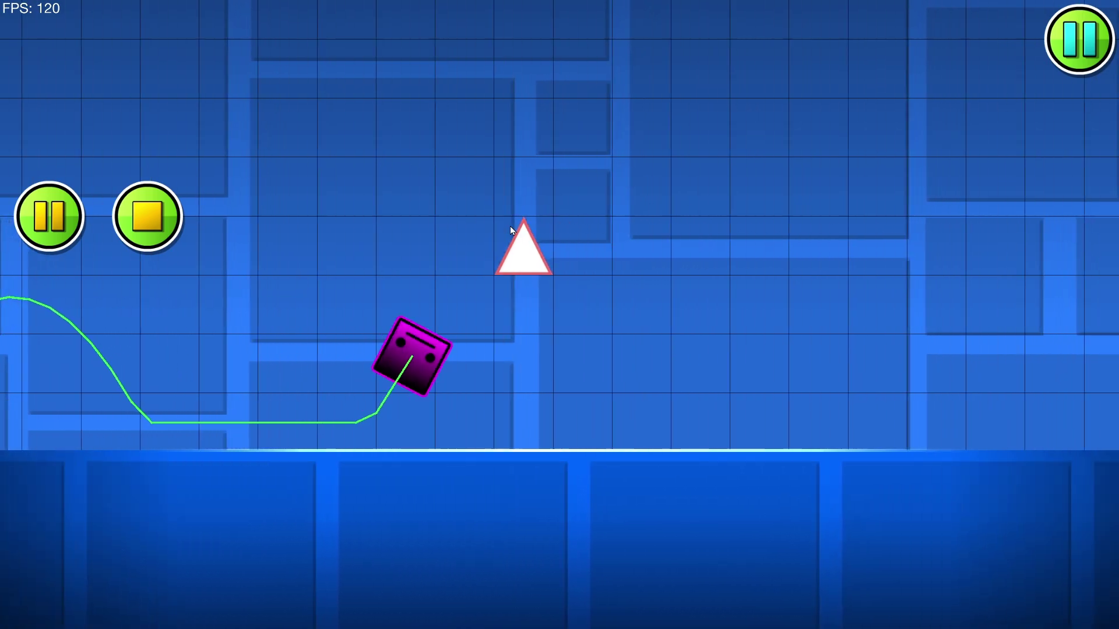
key("Return")
Zoom in, pan to the spike, and select it
left_click(50, 325)
left_click(50, 326)
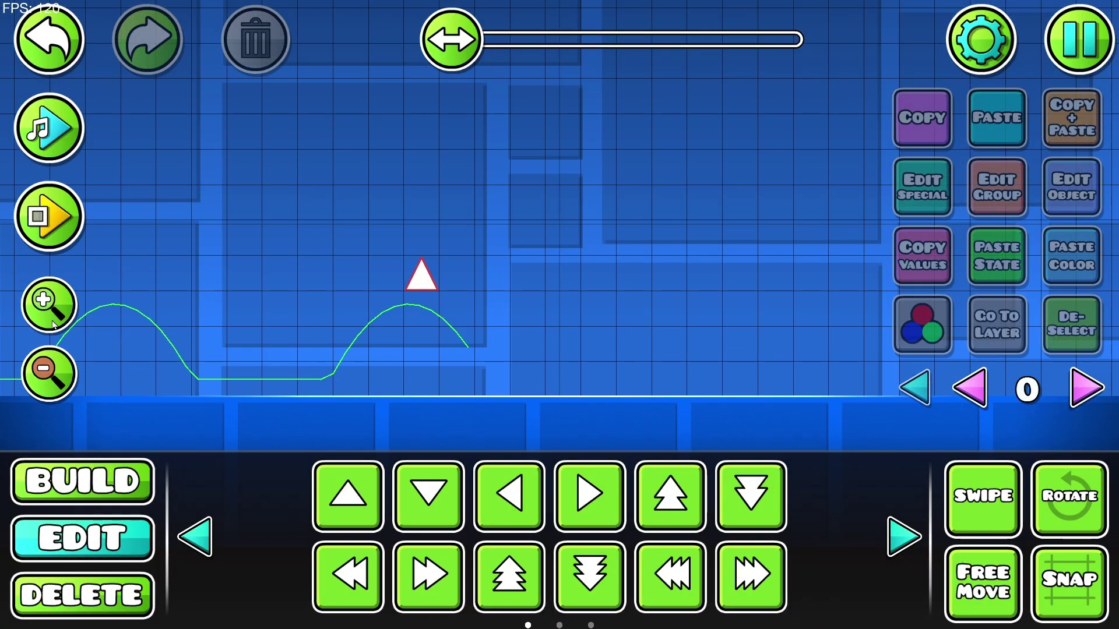
left_click(50, 325)
left_click(50, 325)
left_click(50, 325)
left_click_drag(301, 246, 375, 284)
left_click(422, 311)
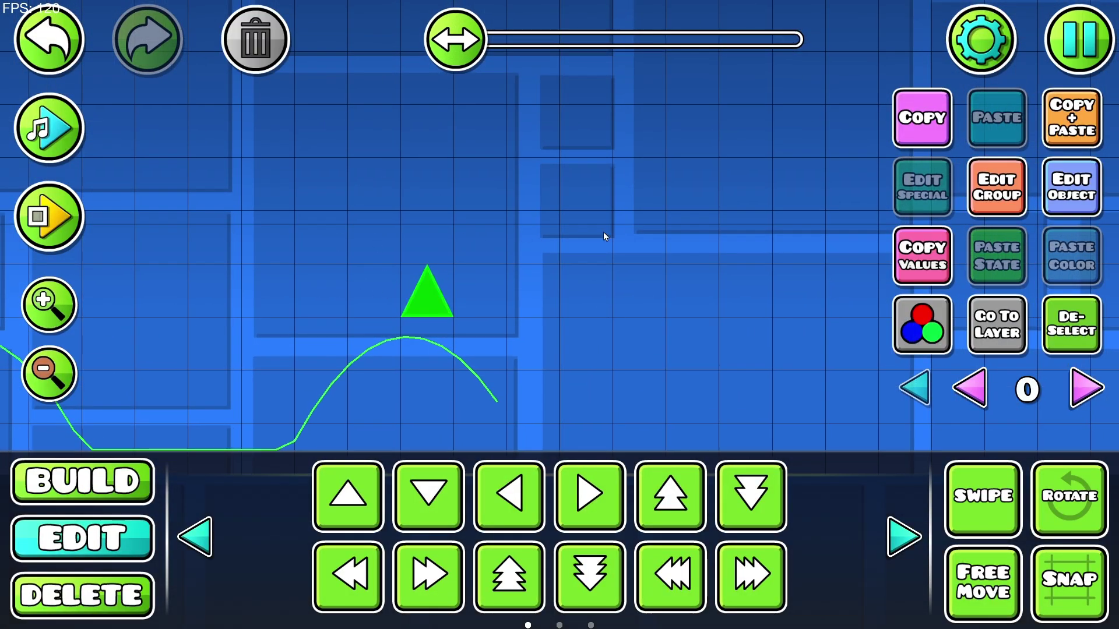
scroll(337, 270, "left", 5)
Select the colour trigger and make it copy the BG channel's colour
left_click_drag(151, 329, 460, 317)
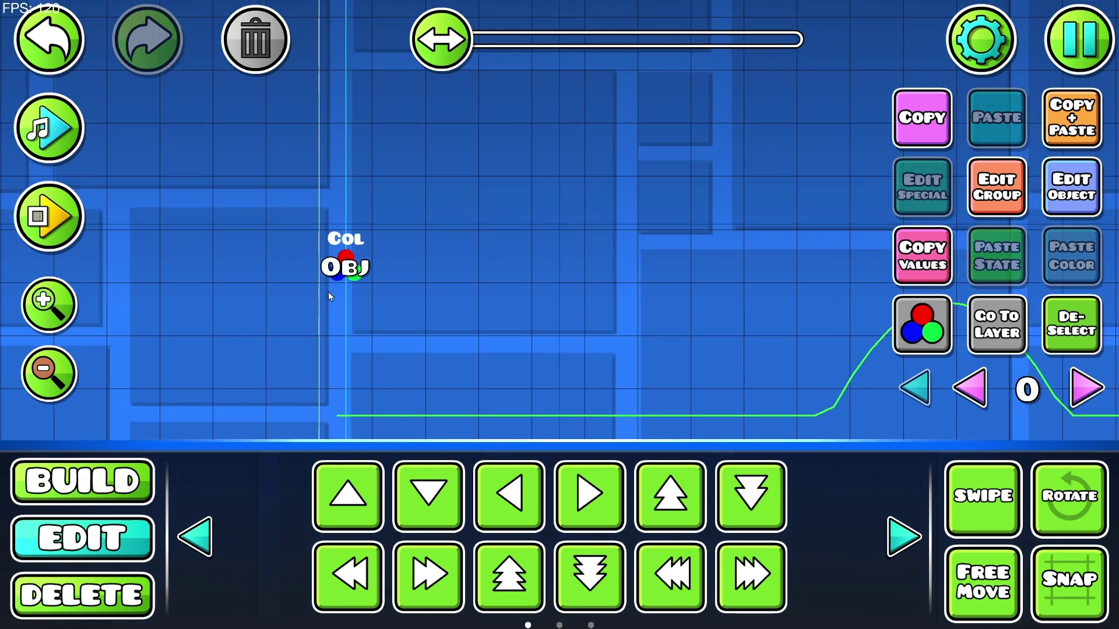
left_click(346, 264)
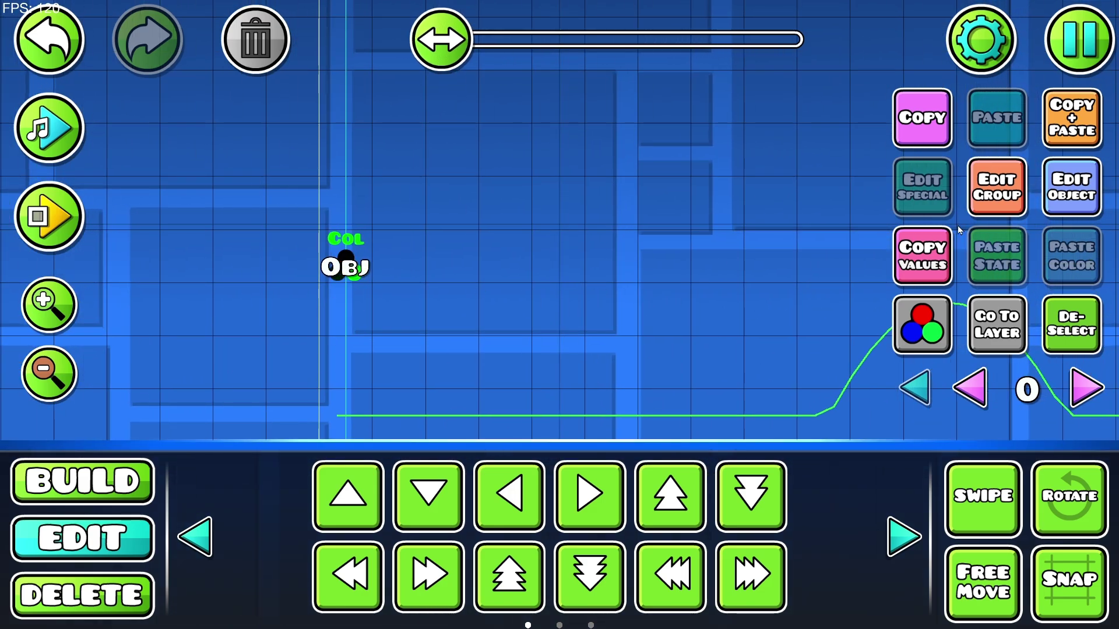
left_click(1099, 198)
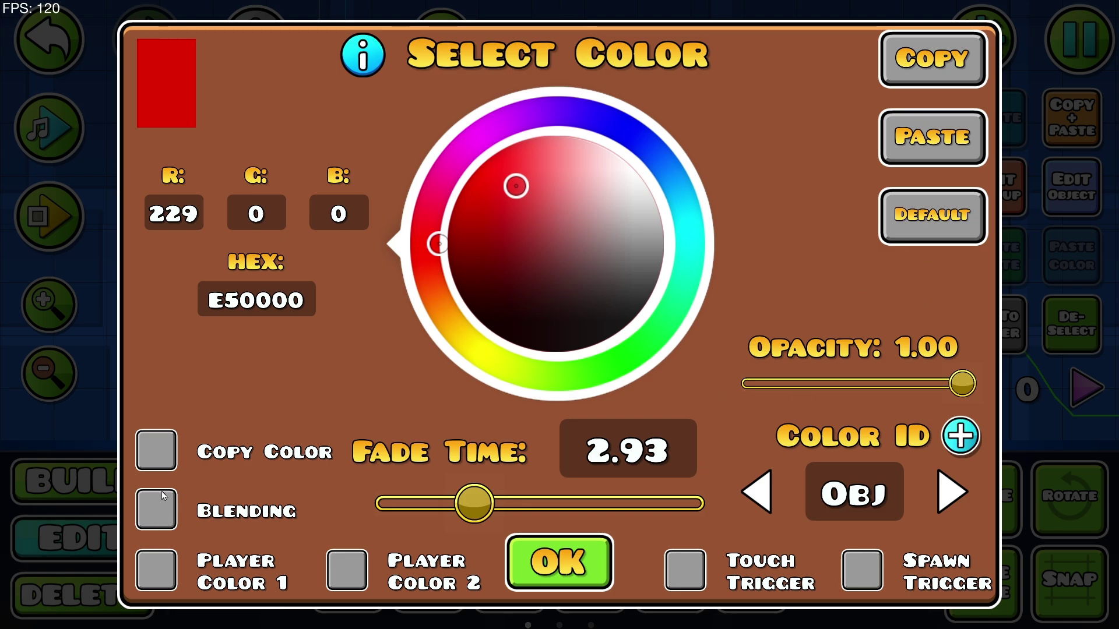
left_click(156, 451)
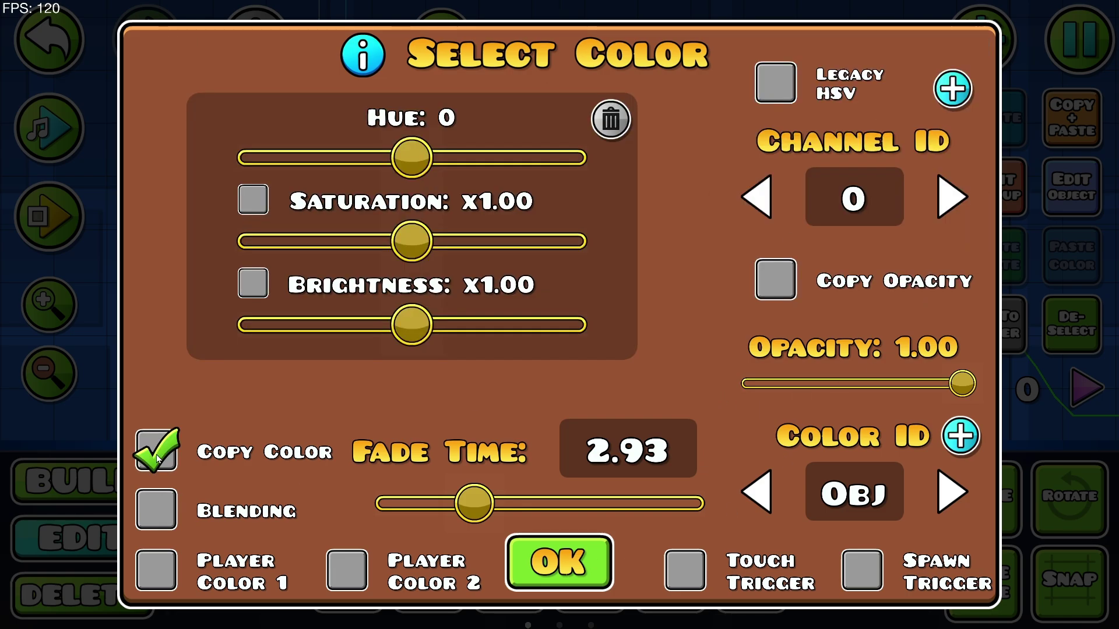
left_click(953, 89)
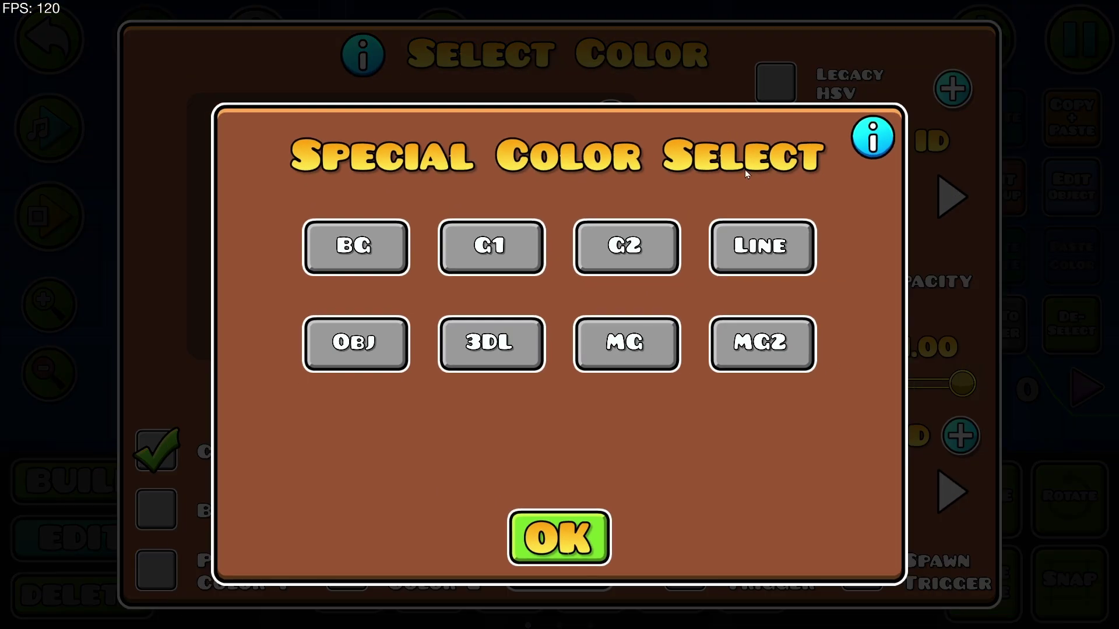
left_click(352, 245)
left_click(559, 531)
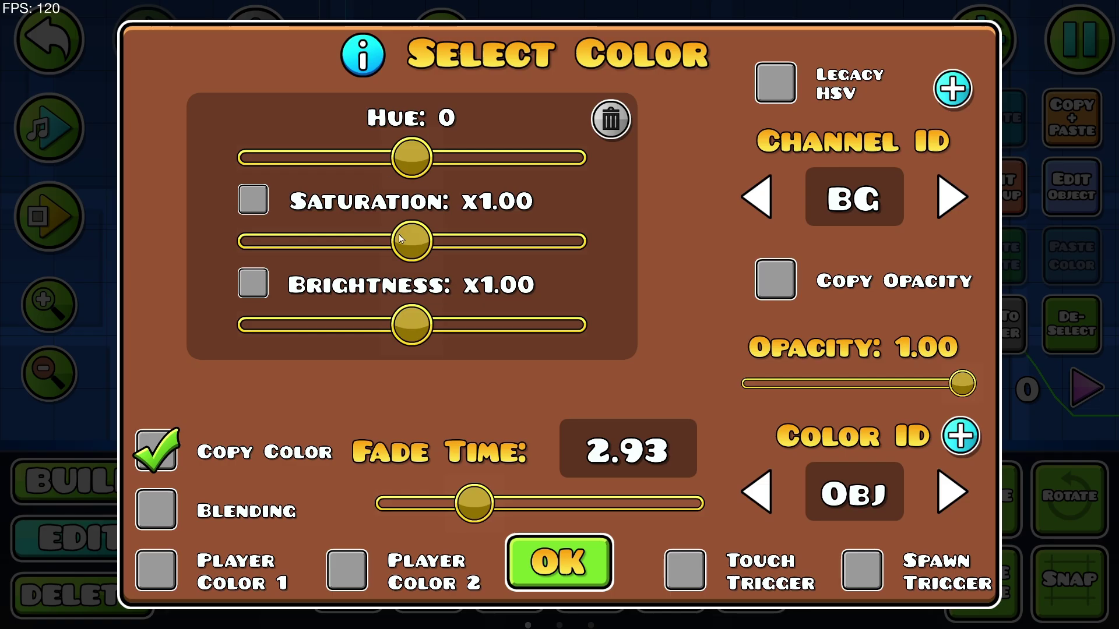
Set the copied colour to hue +62, saturation x0.46, brightness x0.30, then playtest
left_click_drag(411, 241, 320, 241)
left_click_drag(406, 335, 289, 335)
left_click_drag(431, 169, 480, 173)
left_click(563, 550)
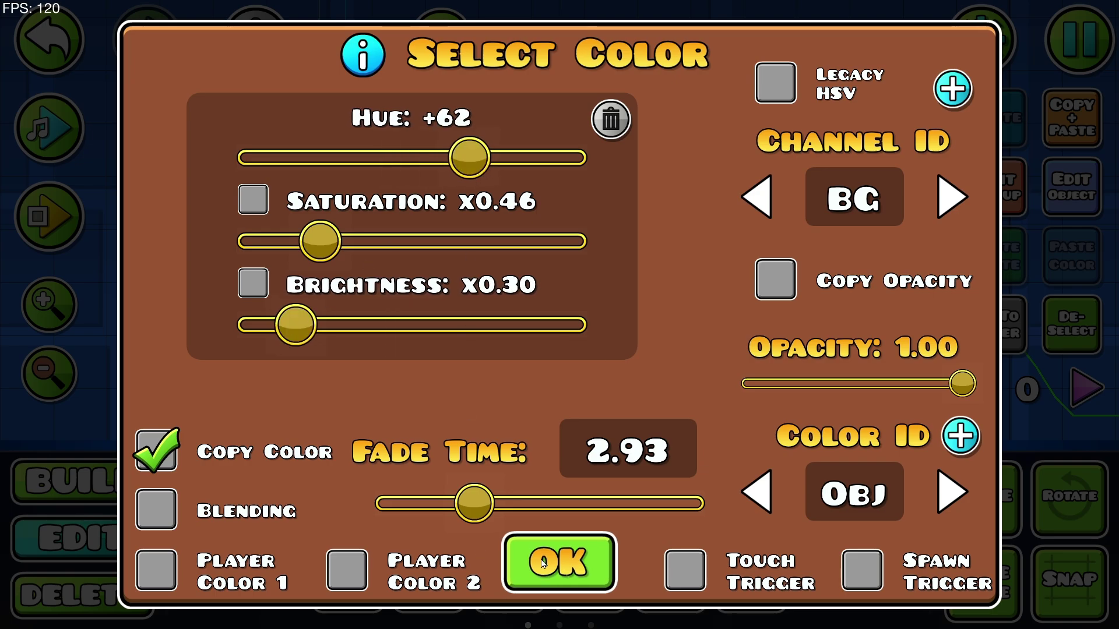
key("Return")
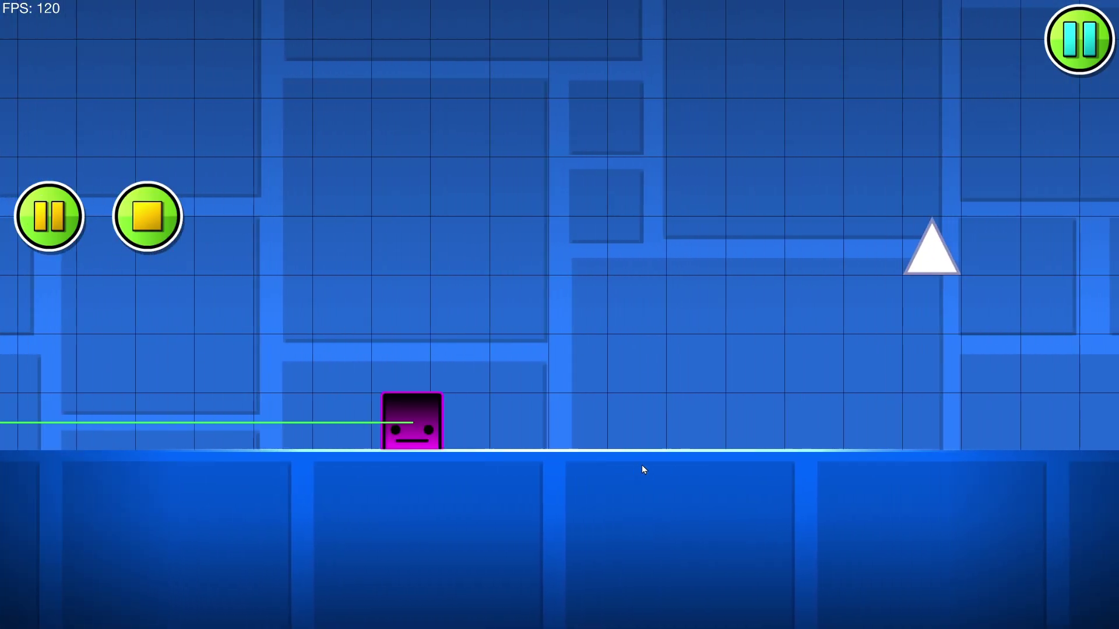
Stop the playtest, zoom out, and pan back to the Col Obj trigger
key("Return")
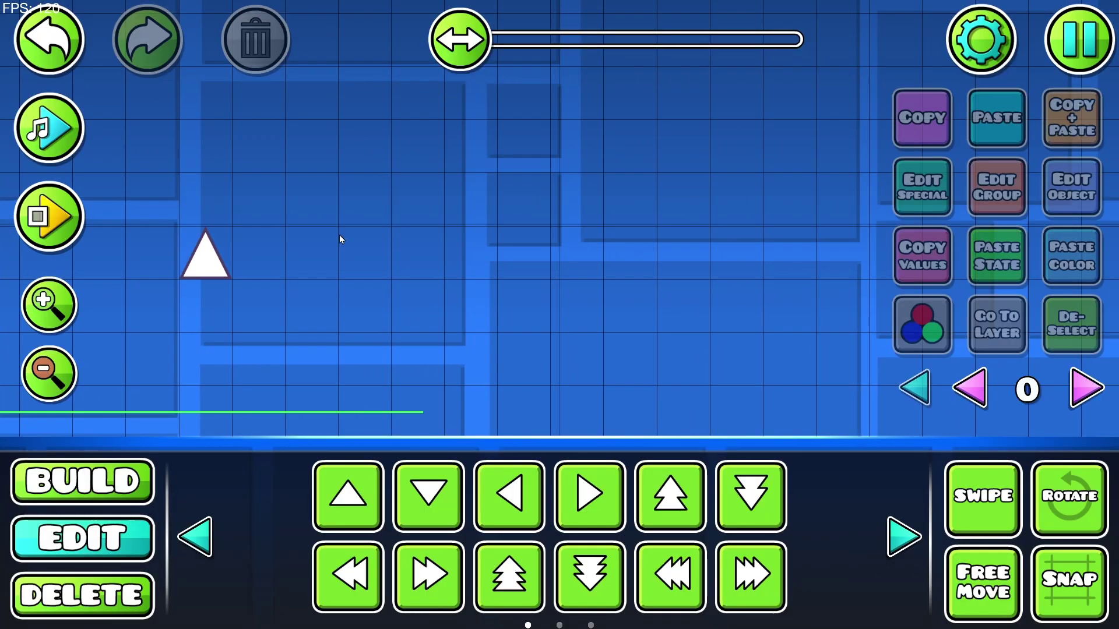
left_click_drag(384, 260, 471, 307)
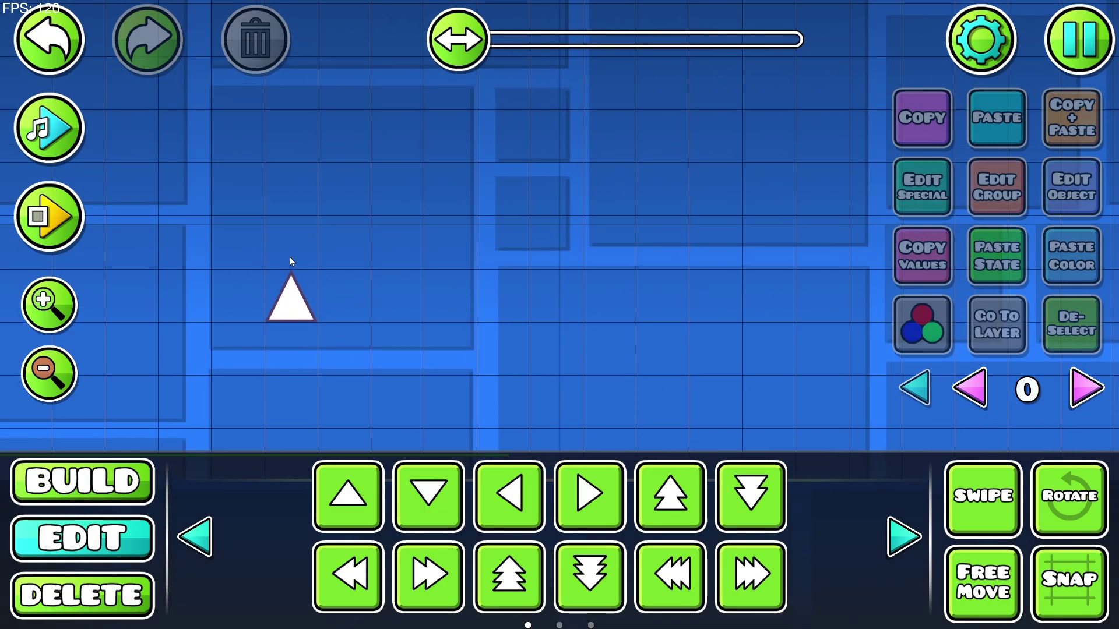
left_click(58, 375)
left_click(58, 375)
left_click(58, 374)
left_click_drag(105, 348, 853, 348)
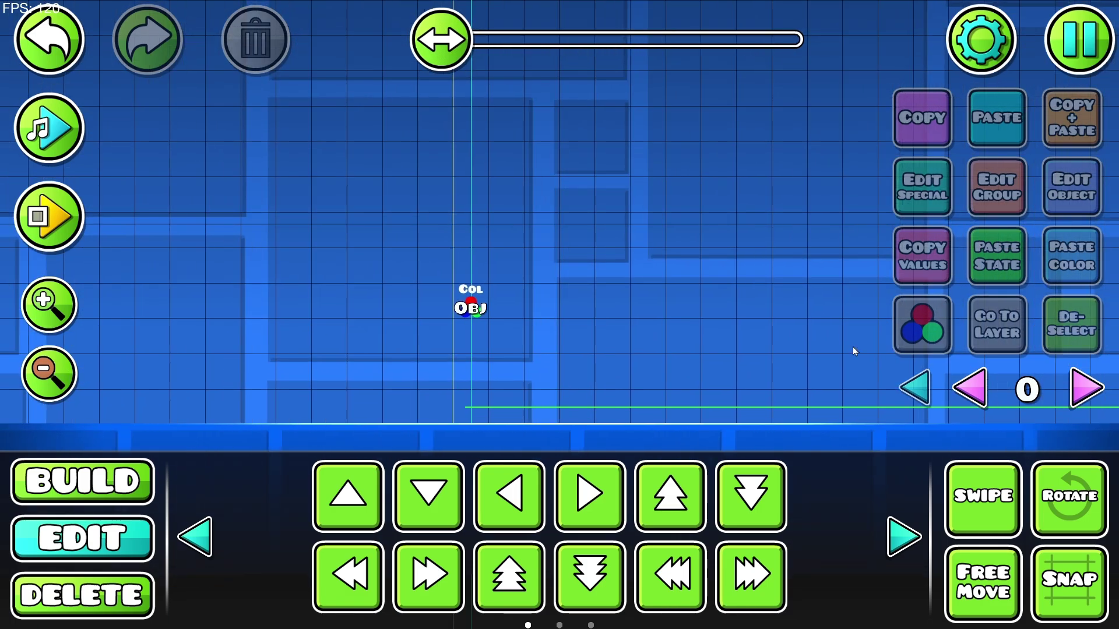
left_click_drag(482, 351, 403, 351)
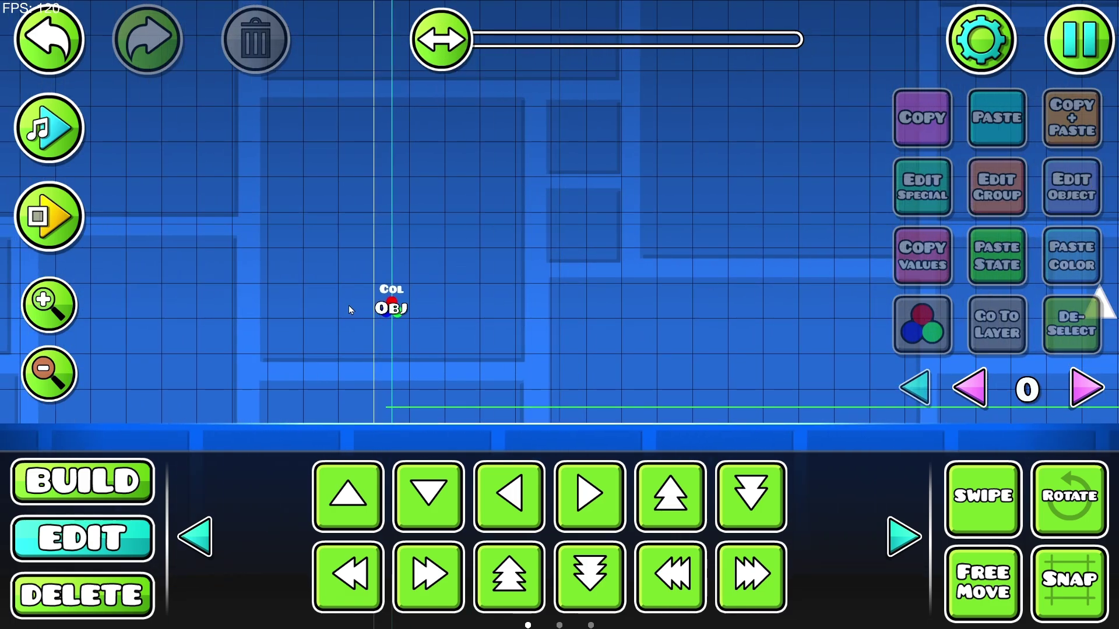
Enable Blending on the Col Obj trigger
left_click(394, 314)
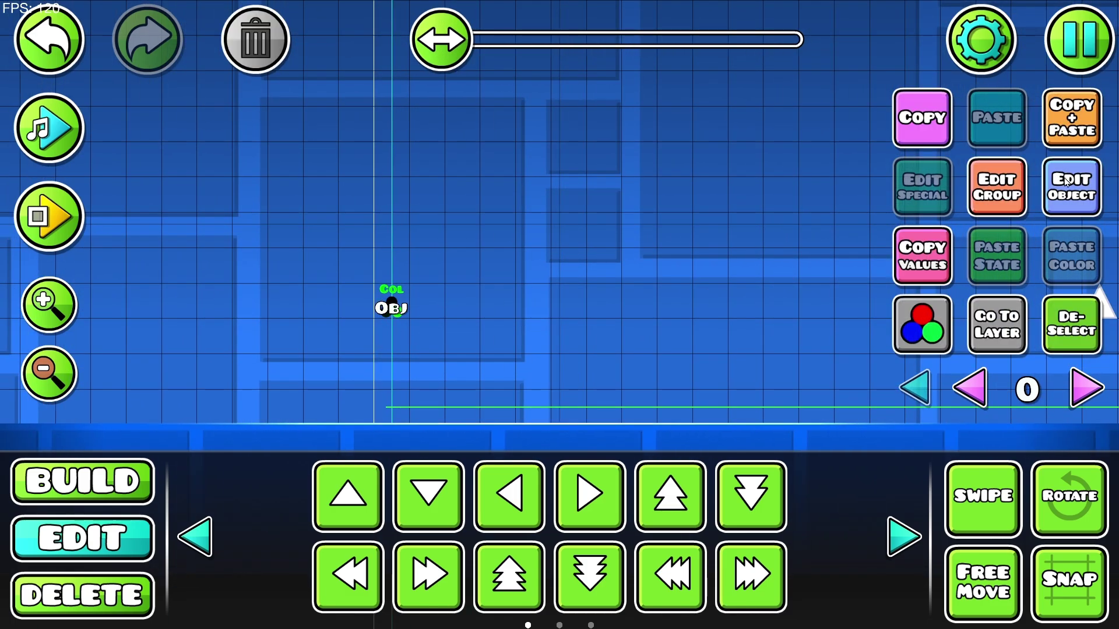
left_click(1066, 182)
left_click(173, 510)
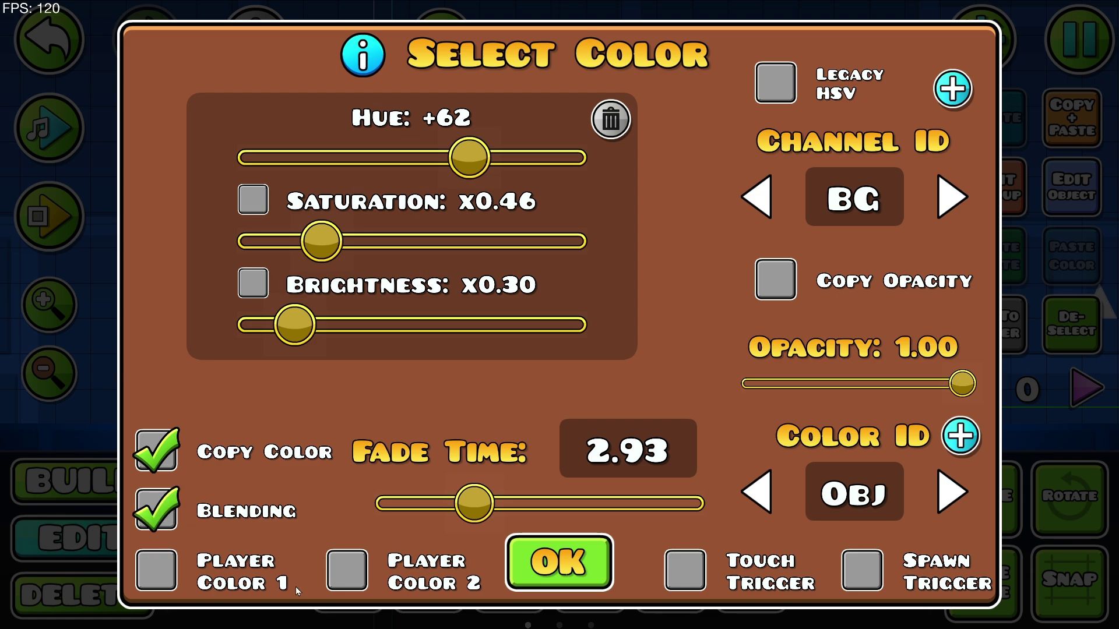
left_click(543, 570)
left_click_drag(702, 290, 472, 255)
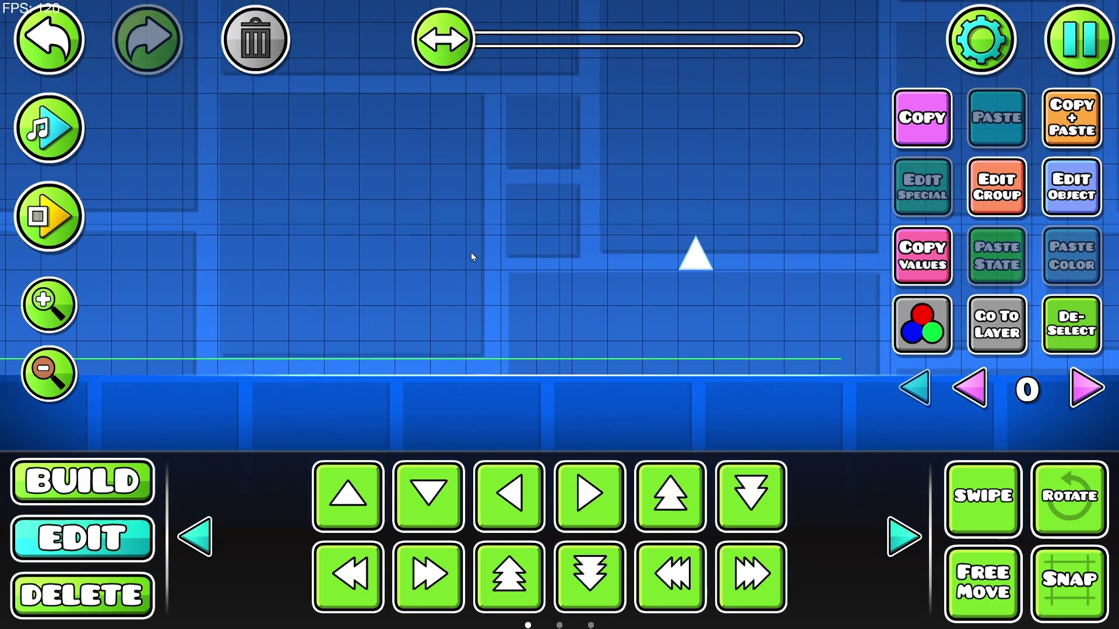
Deselect the trigger, zoom to the spike, and place a block object at its position
left_click(1079, 344)
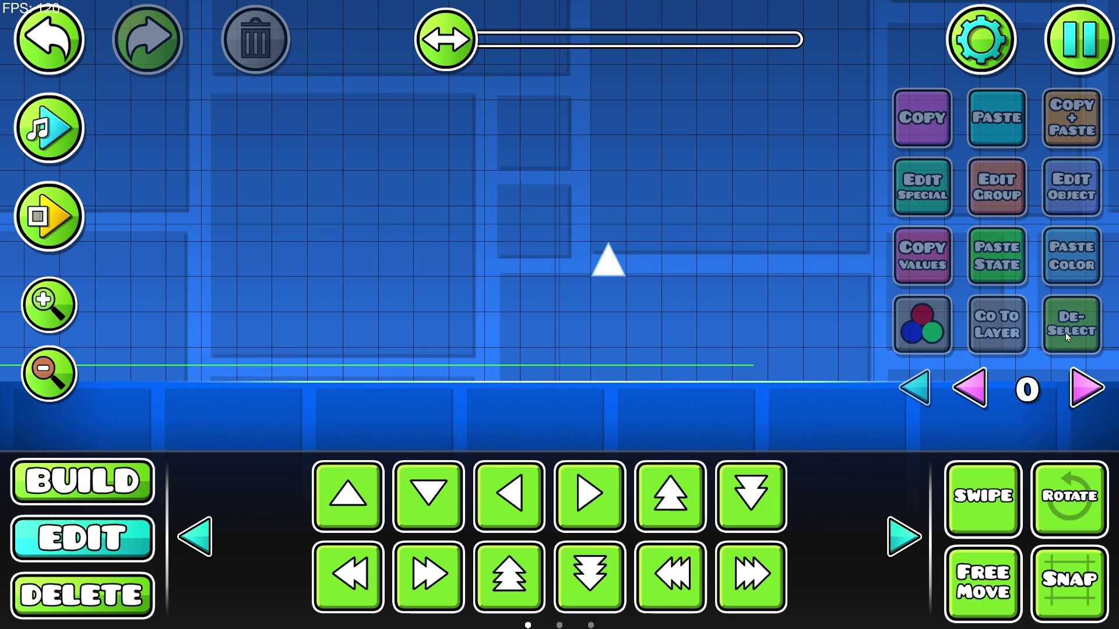
left_click(51, 310)
left_click(49, 308)
left_click(49, 307)
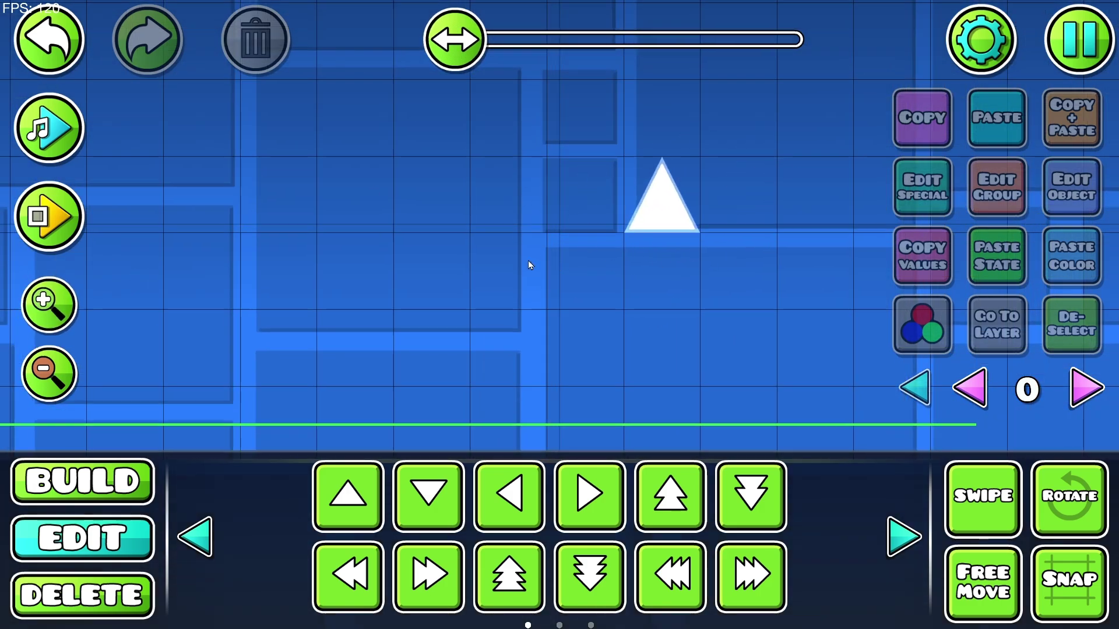
left_click_drag(528, 261, 421, 308)
left_click(98, 508)
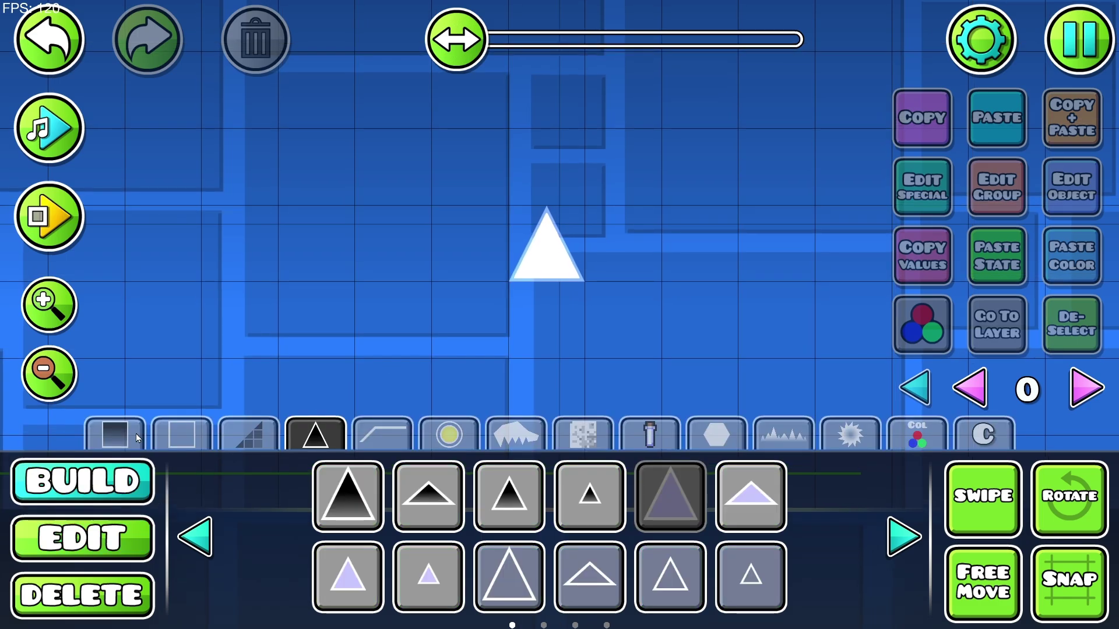
left_click(115, 434)
left_click(573, 272)
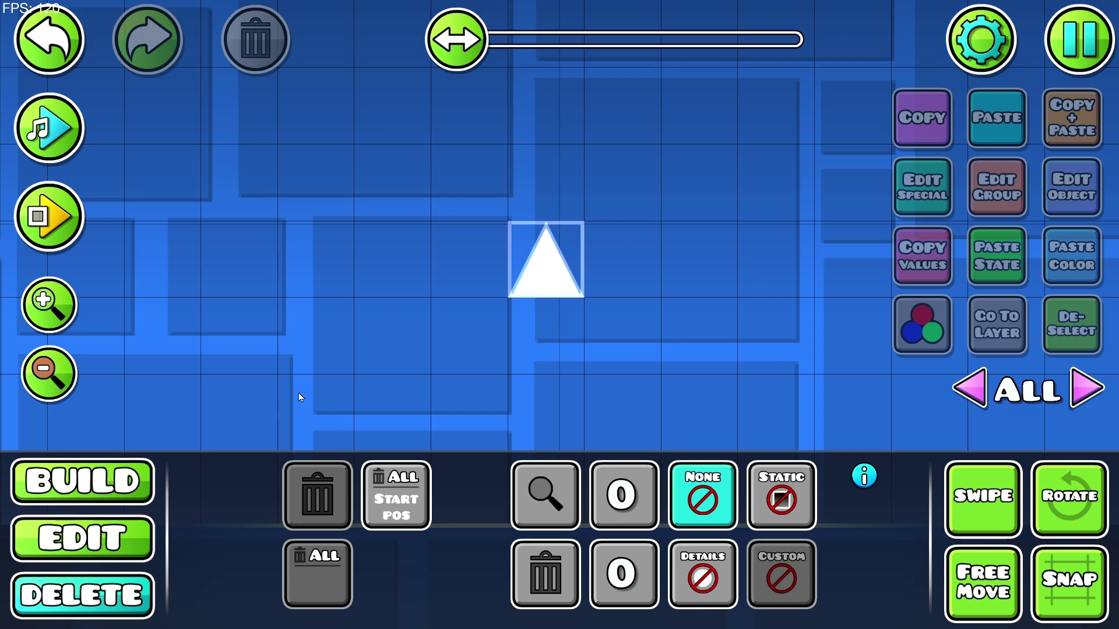
Set the spike's base colour to channel 2
key("2")
left_click(575, 246)
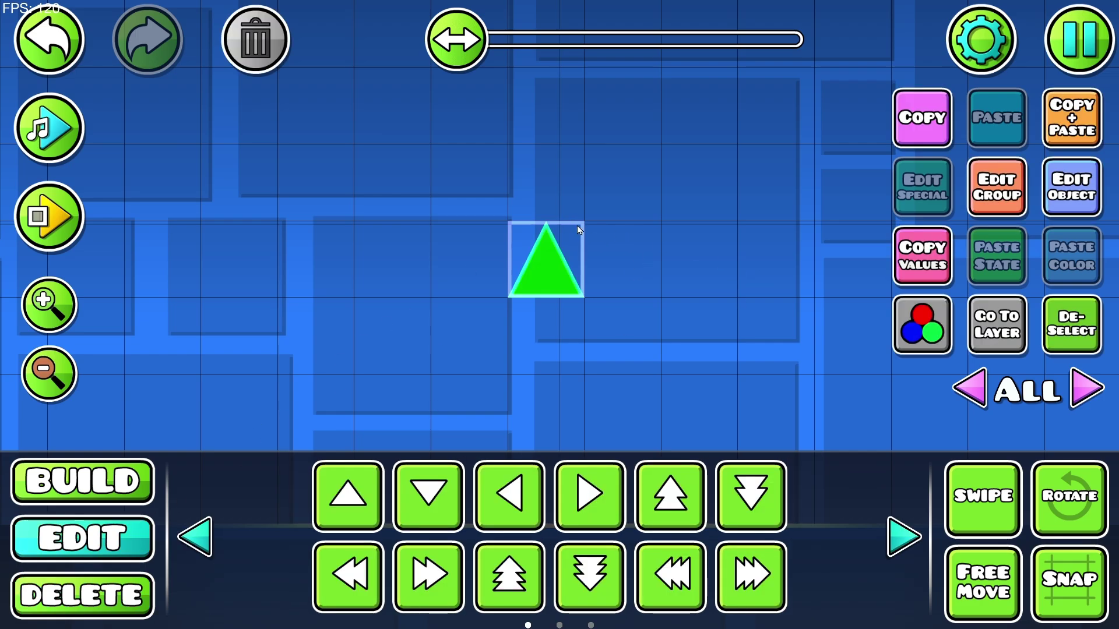
left_click(1074, 195)
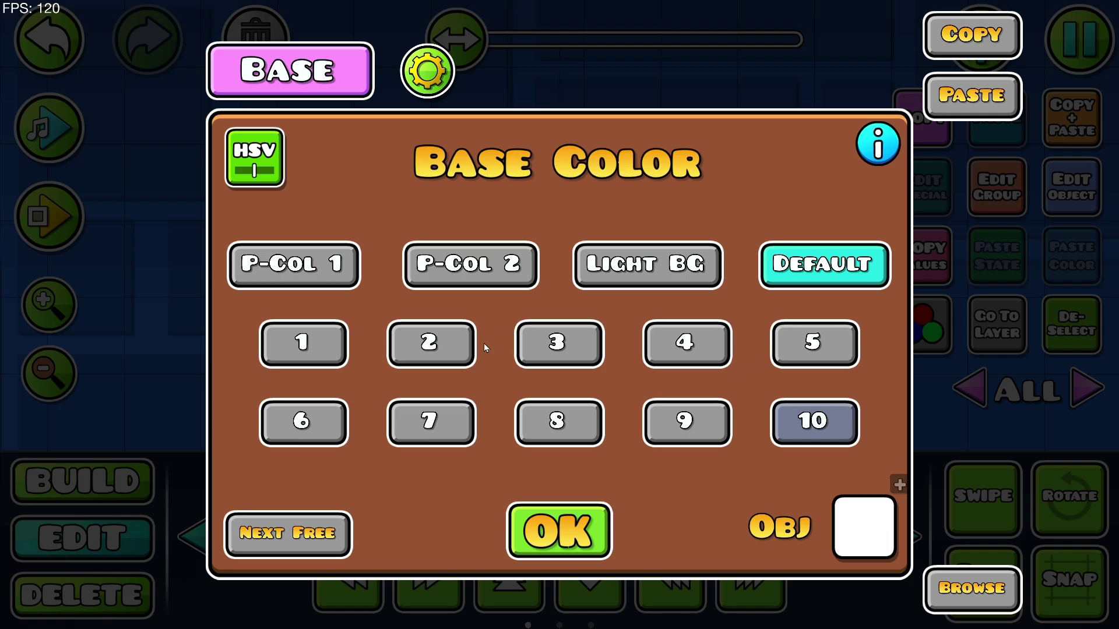
left_click(463, 347)
left_click(577, 561)
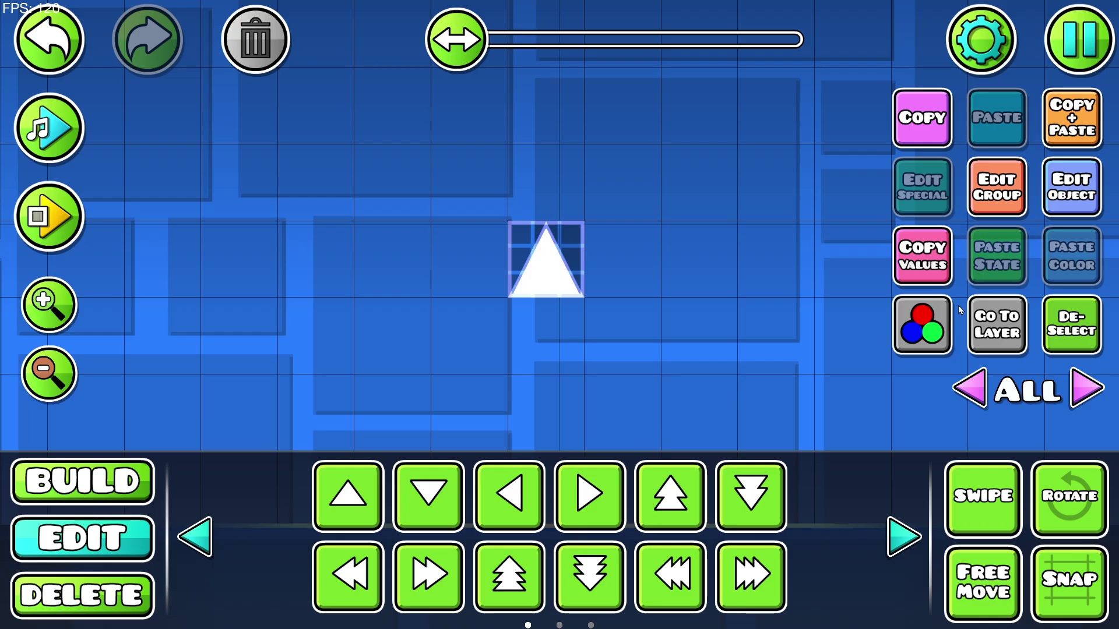
left_click(1079, 331)
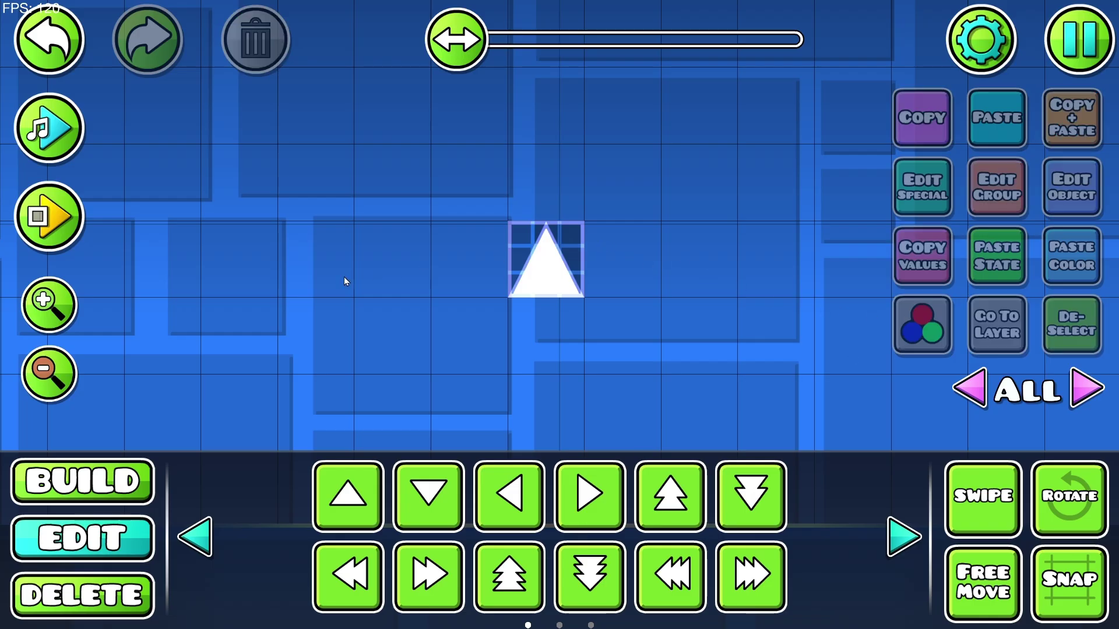
Zoom in closely on the spike and select it again
left_click(49, 319)
left_click(46, 316)
left_click(46, 315)
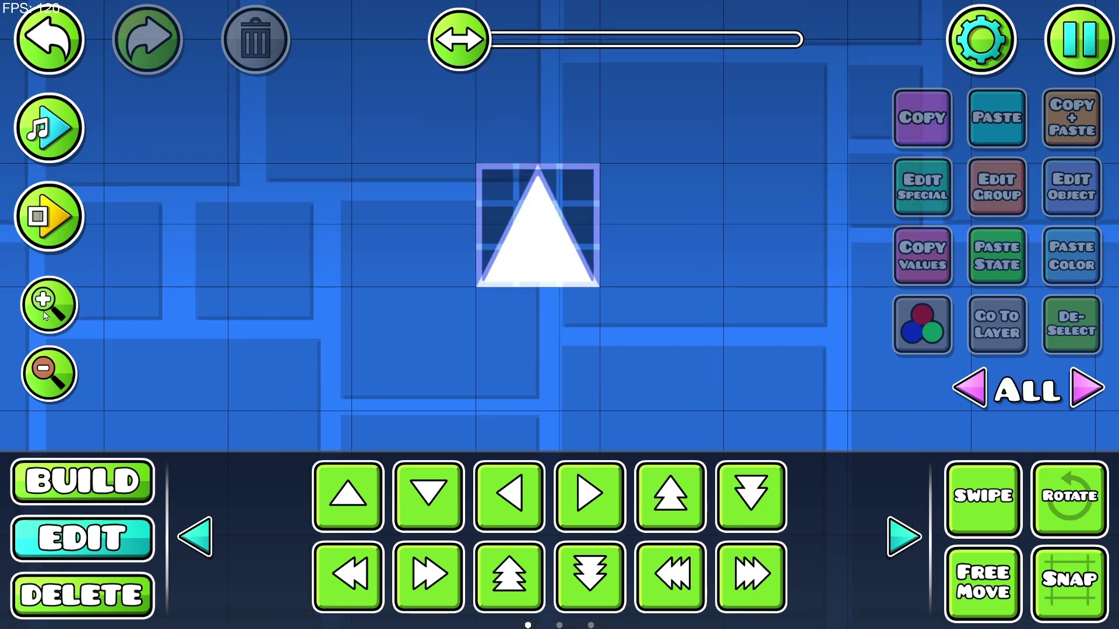
left_click(44, 314)
left_click(45, 315)
left_click(43, 313)
left_click(44, 313)
left_click(42, 311)
left_click(41, 312)
left_click(41, 311)
left_click(42, 311)
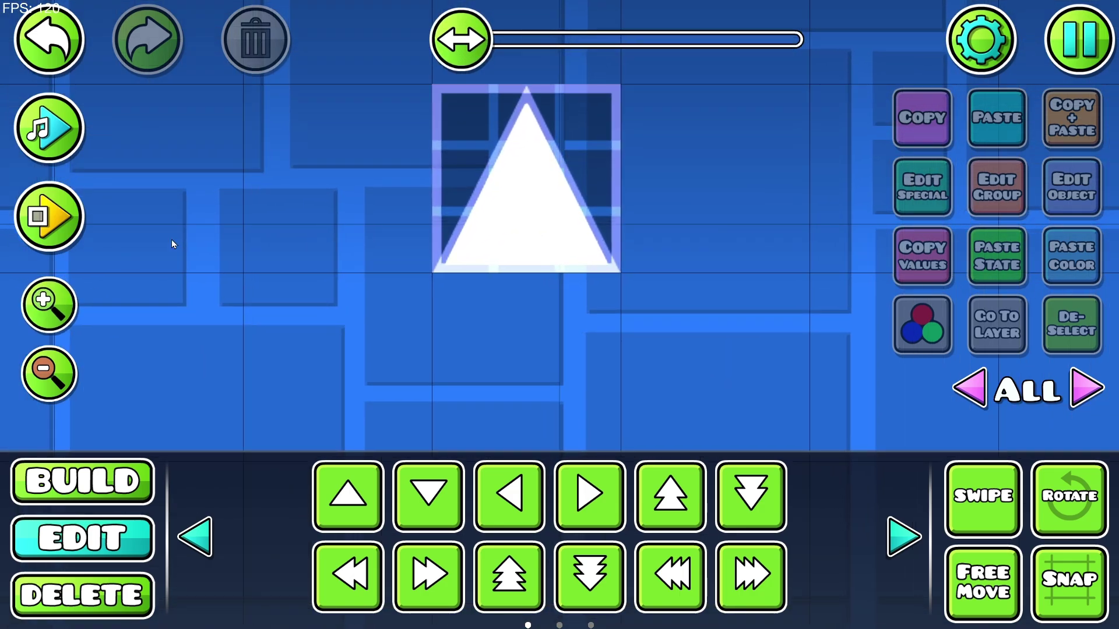
left_click_drag(537, 272, 525, 328)
left_click(588, 225)
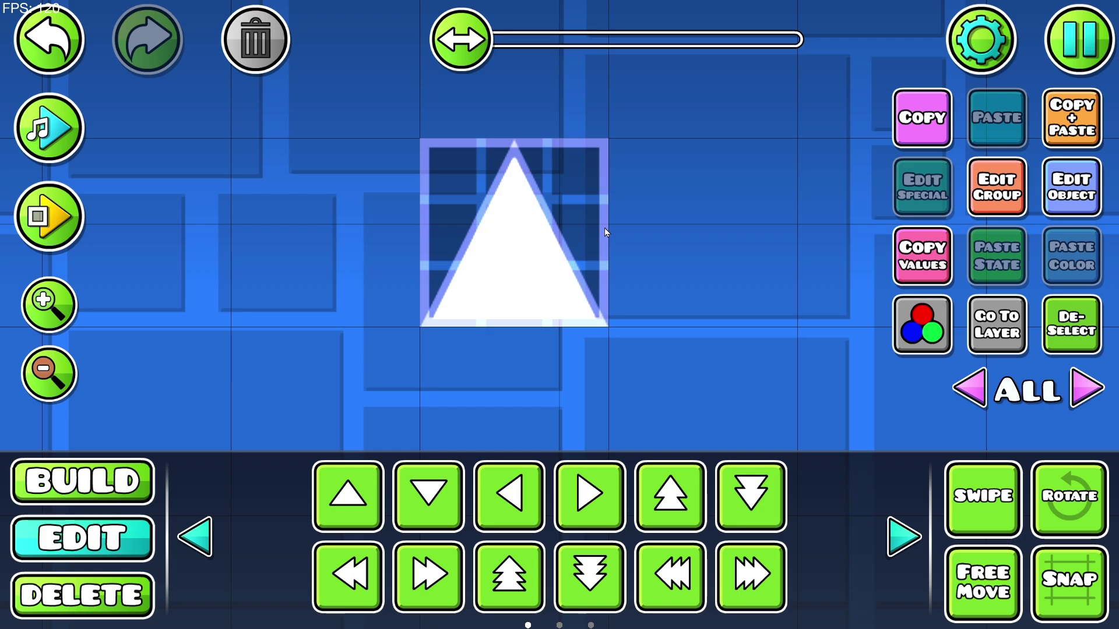
Zoom out and pan back until the Col Obj trigger is in view
left_click(24, 389)
left_click(29, 385)
left_click(35, 385)
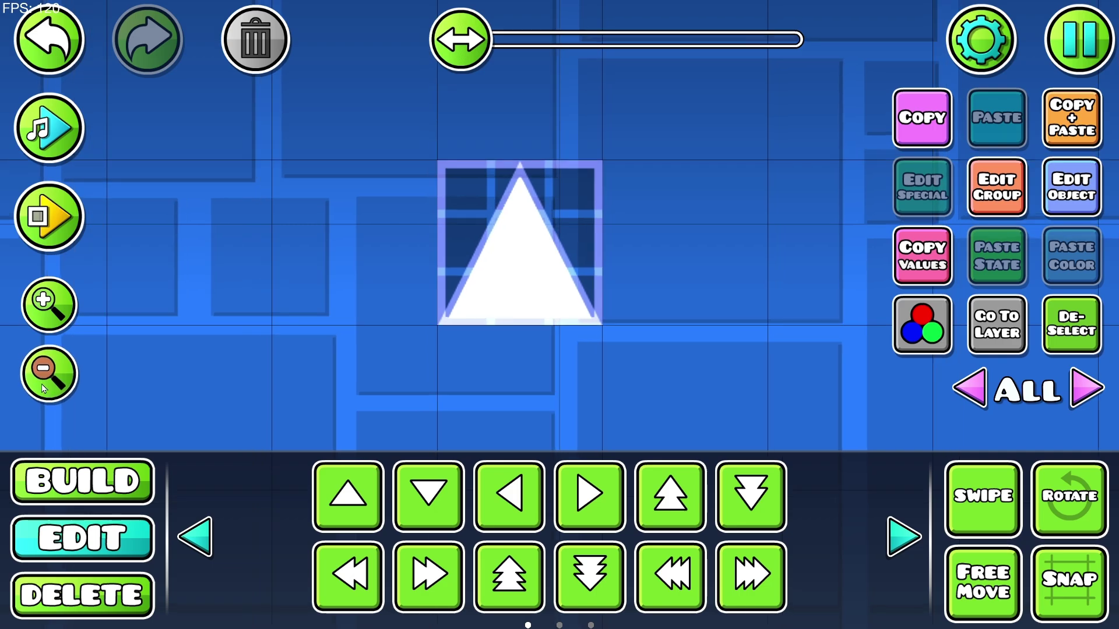
left_click(39, 385)
left_click(38, 384)
left_click(39, 384)
left_click(38, 385)
left_click(38, 385)
left_click(38, 384)
left_click(39, 385)
left_click(38, 384)
left_click(39, 385)
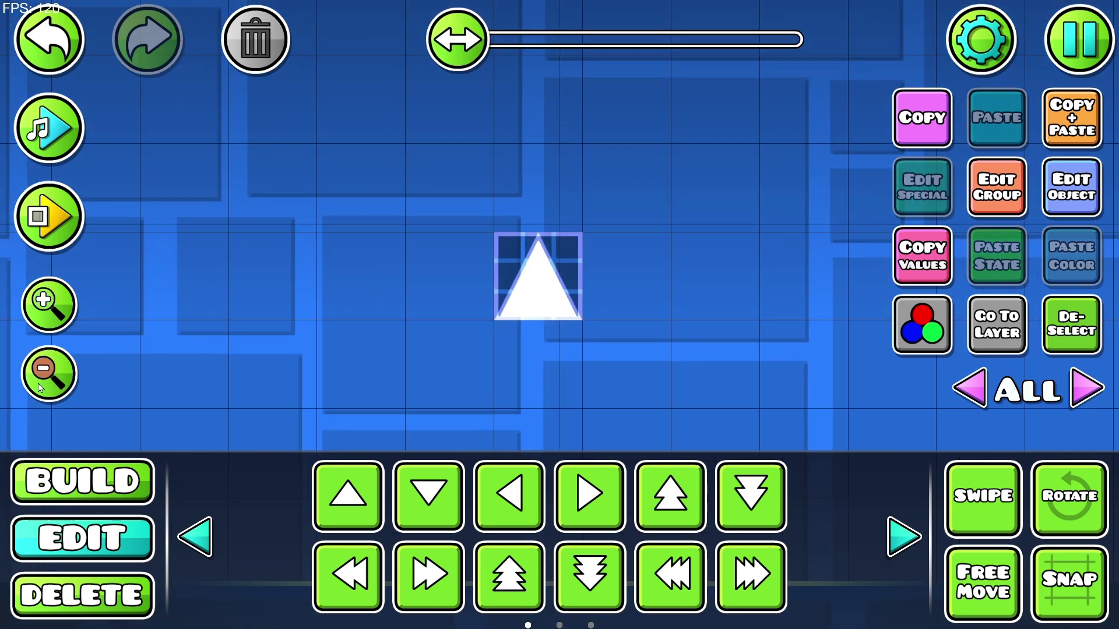
left_click(38, 384)
left_click_drag(501, 283, 1104, 211)
left_click_drag(117, 336, 993, 365)
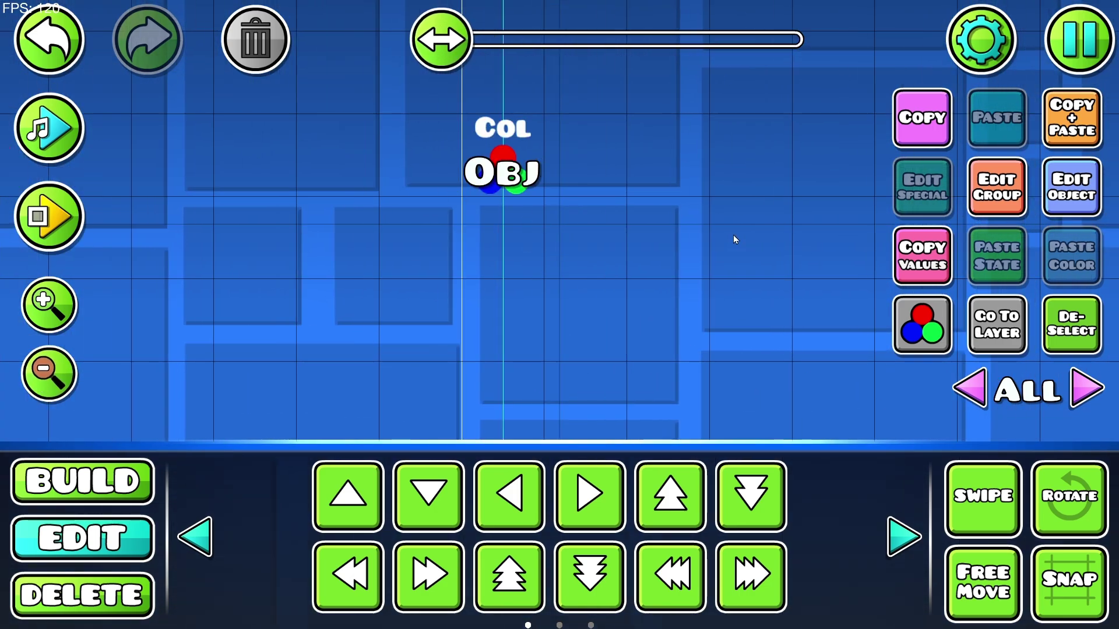
Switch the Col Obj trigger to Player Color 2 magenta, turning off Legacy HSV and Copy Color
left_click(537, 179)
left_click(1053, 211)
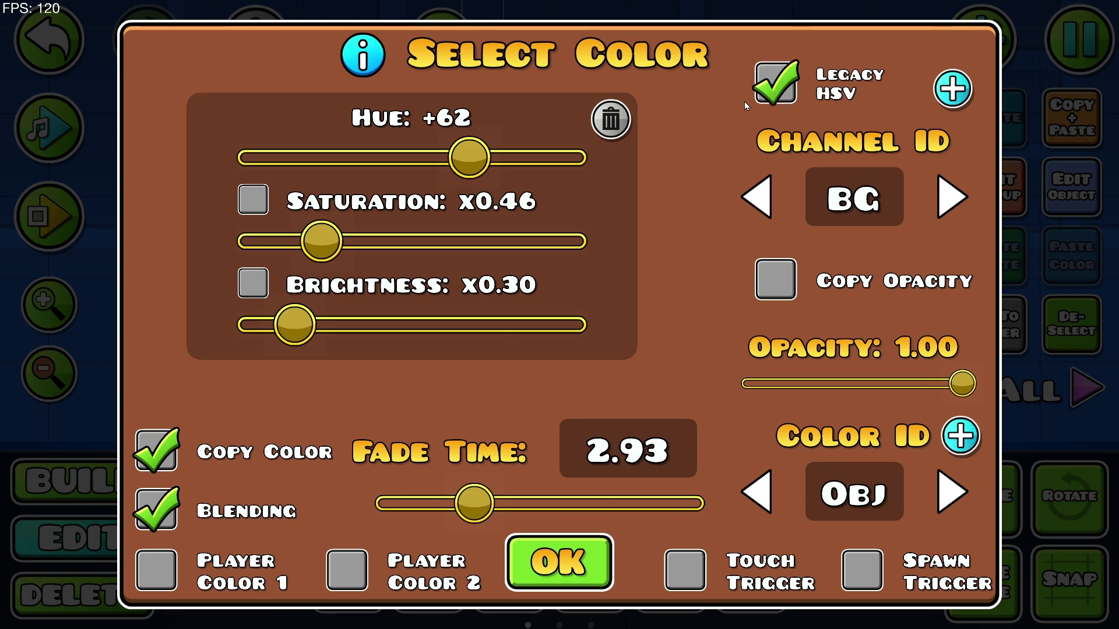
left_click(779, 88)
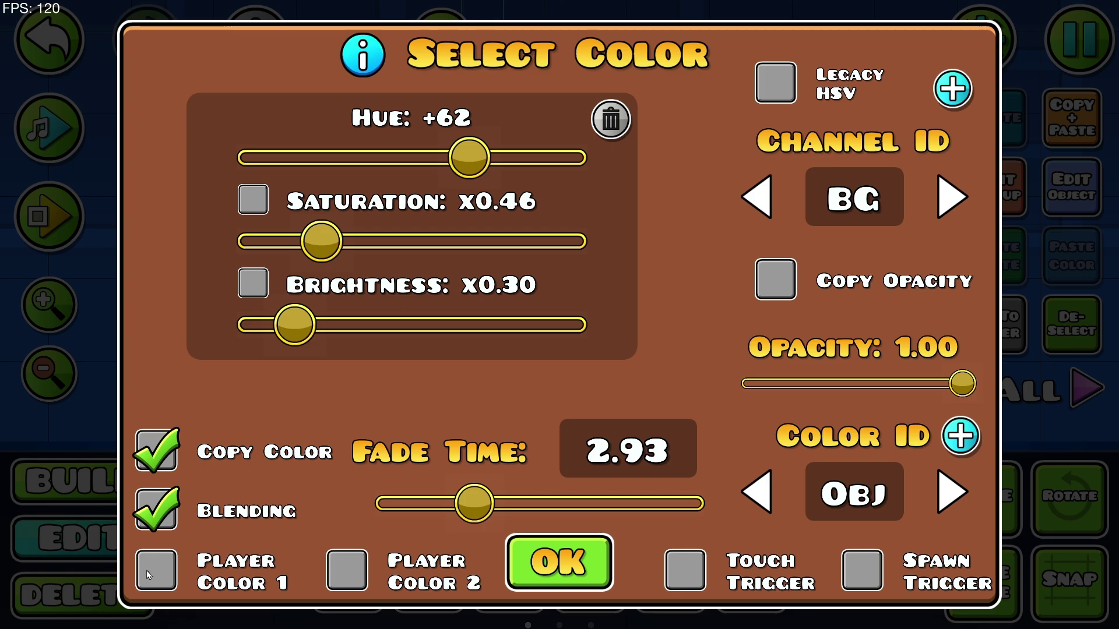
left_click(347, 569)
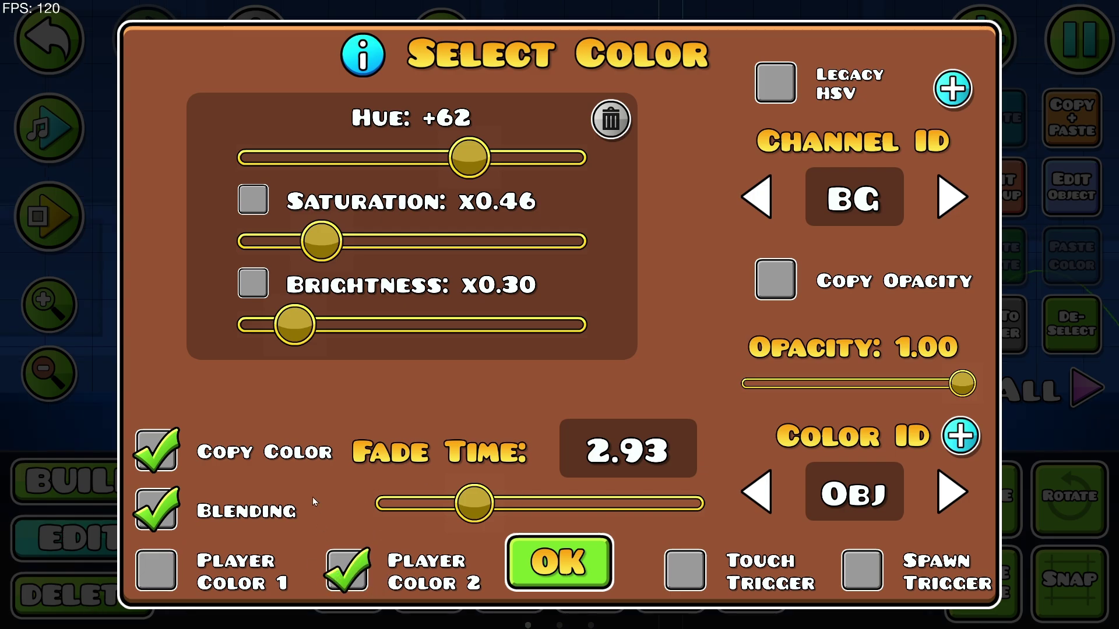
left_click(161, 455)
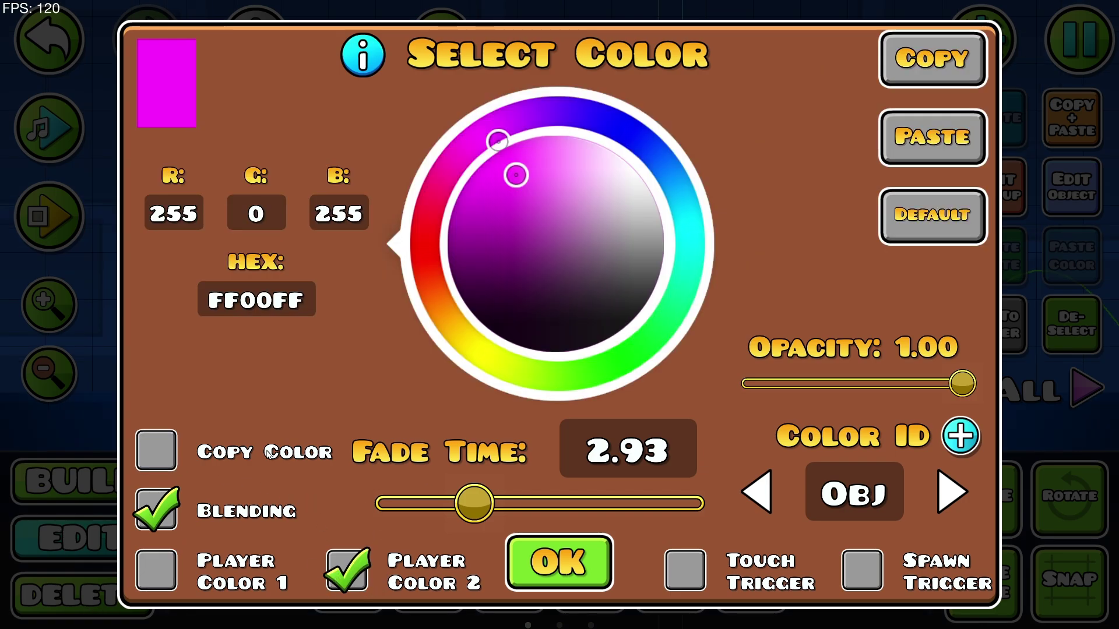
left_click(581, 559)
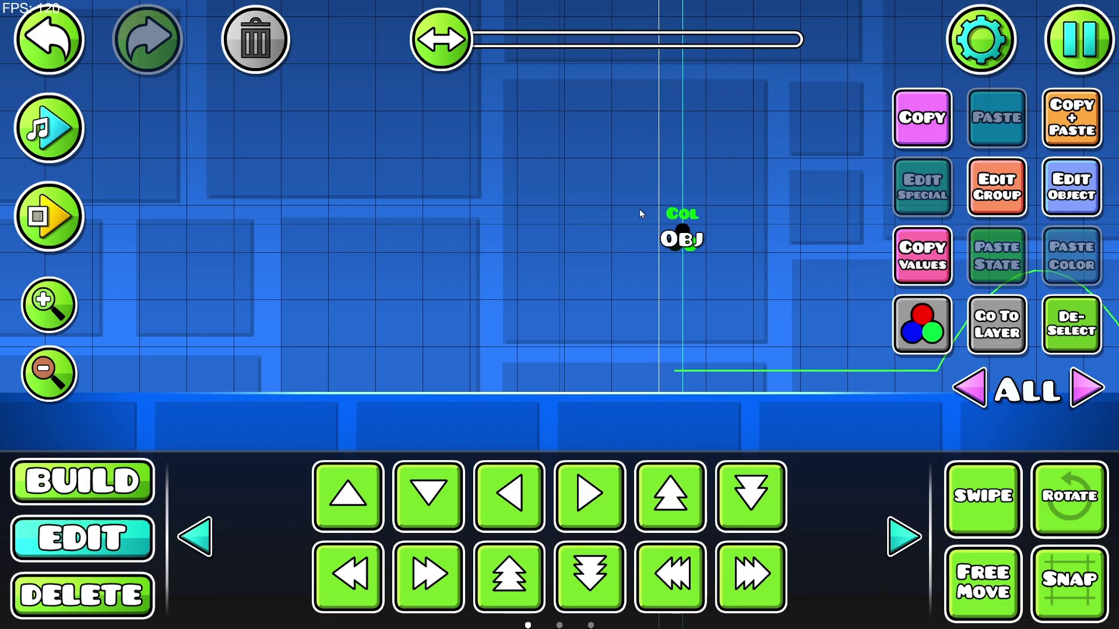
Playtest the level, jumping the cube over the spike, then stop
key("Return")
left_click(639, 211)
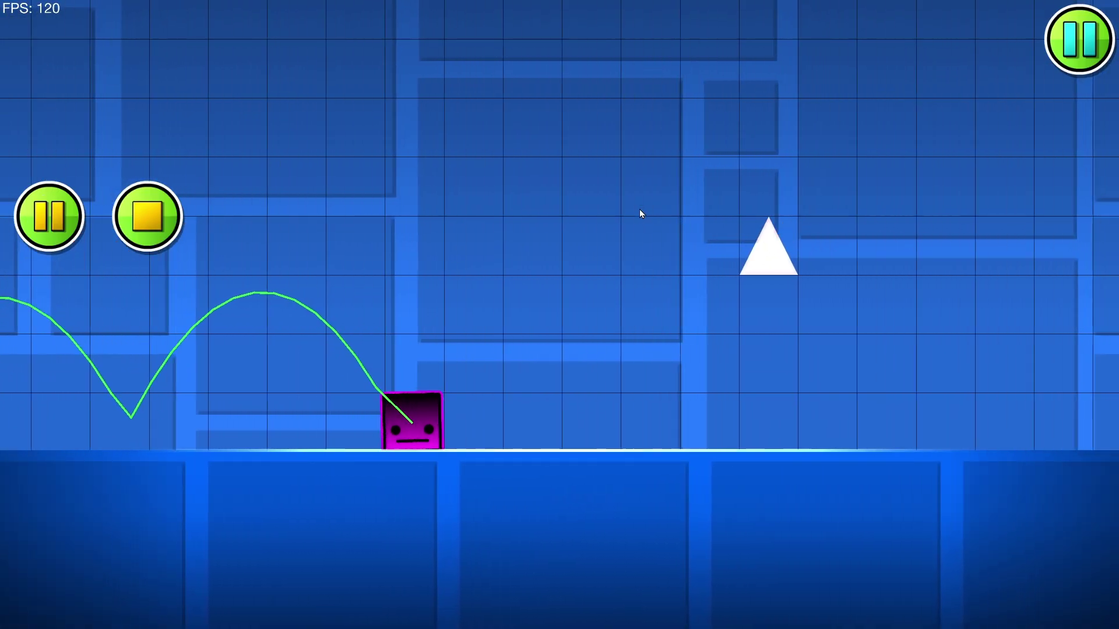
key("Return")
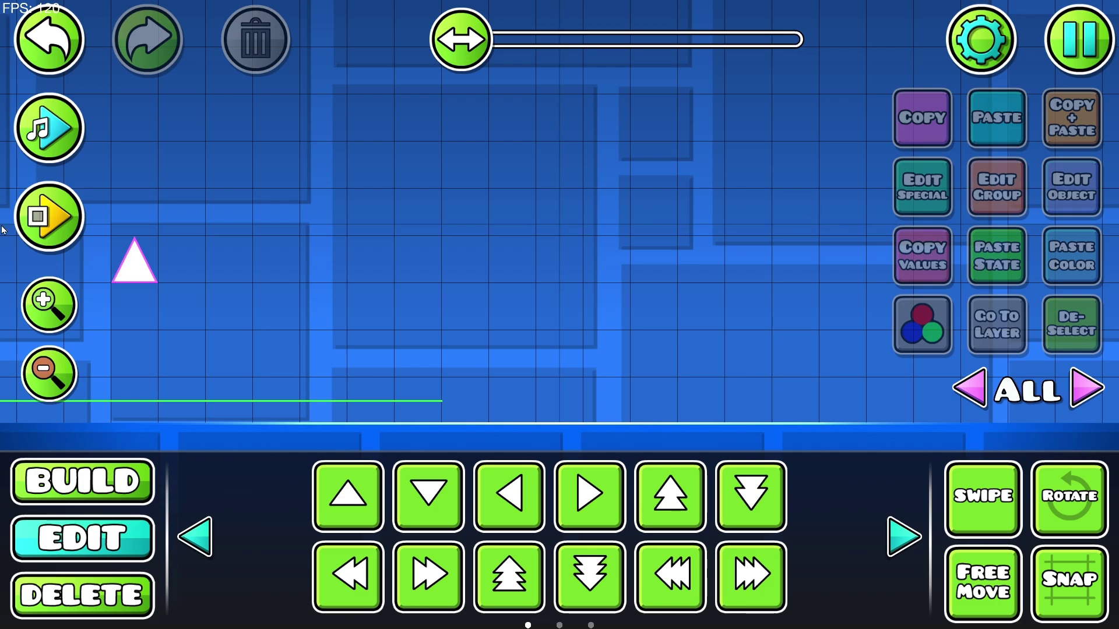
Zoom in and pan to frame the spike's magenta outline
left_click(47, 312)
left_click(46, 312)
left_click_drag(295, 234, 761, 250)
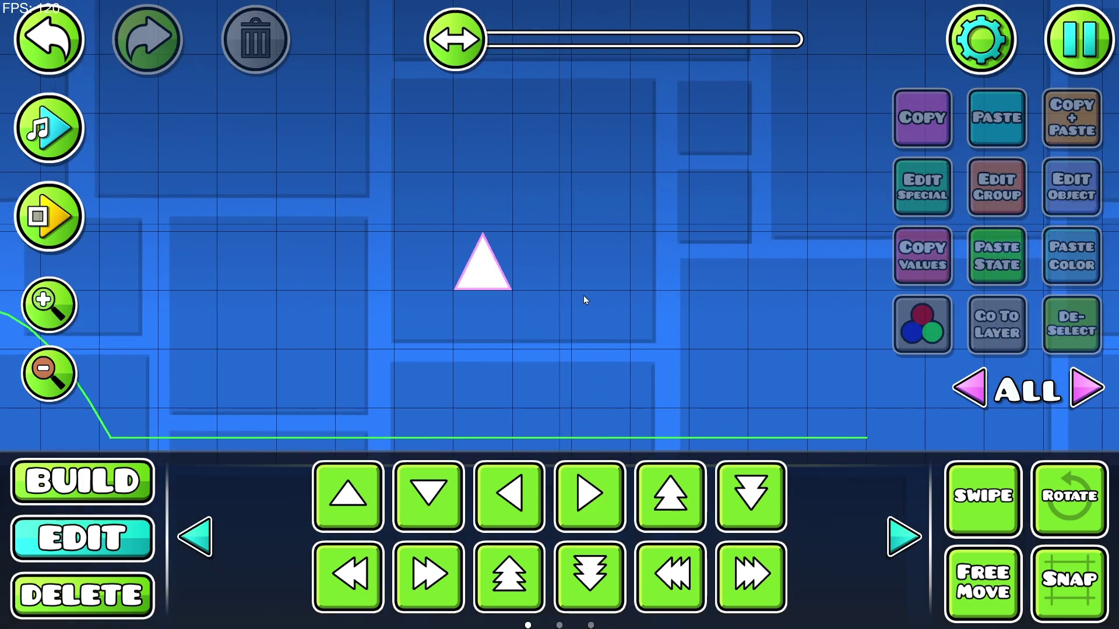
left_click(51, 311)
left_click(52, 312)
left_click(52, 311)
left_click(52, 312)
left_click(52, 312)
left_click_drag(618, 255, 146, 278)
left_click_drag(444, 283, 777, 233)
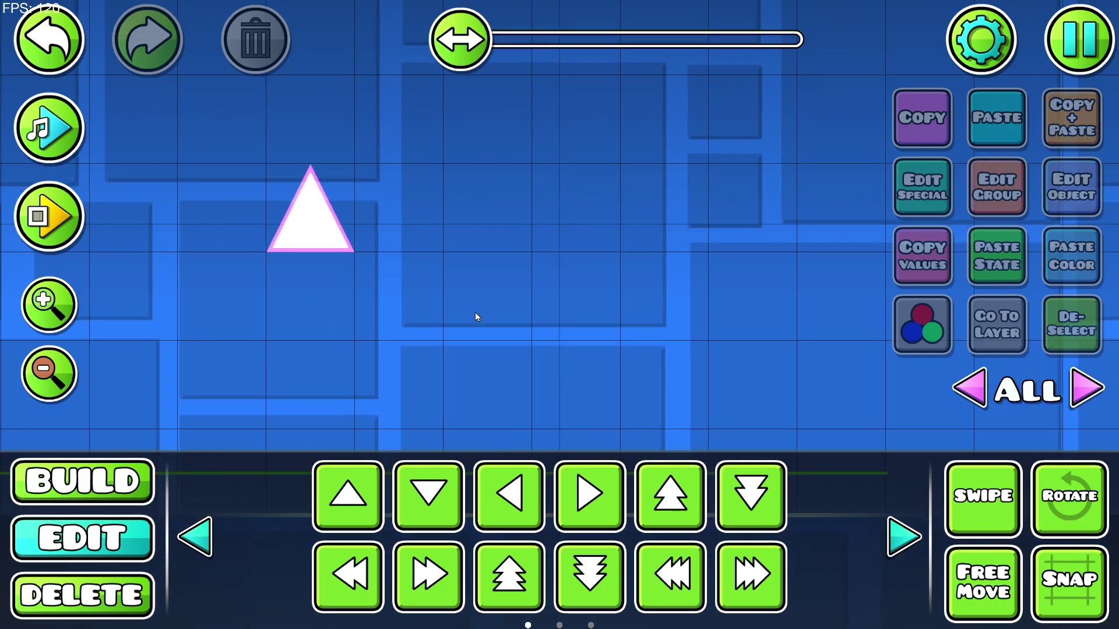